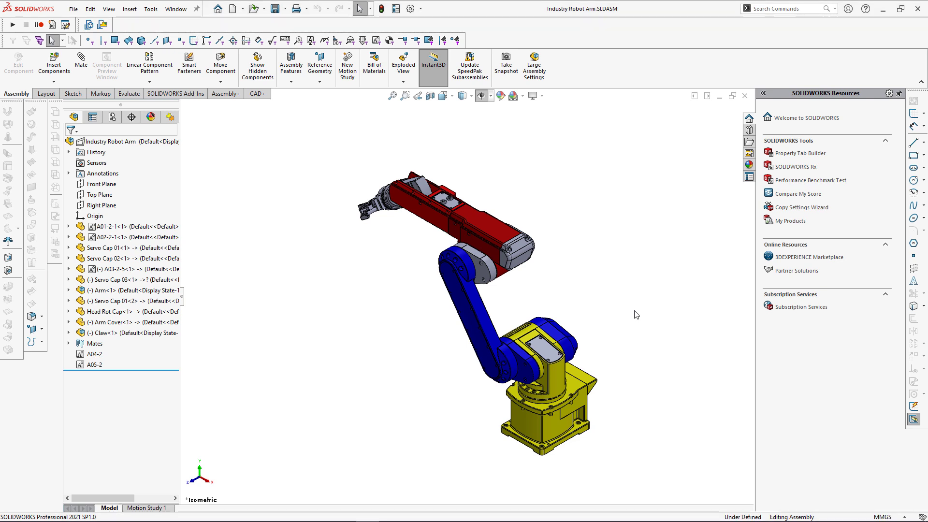
Browse the robot arm assembly's folder from the recent documents, sorted by file type
{"action": "left_click", "coordinate": [218, 8]}
{"action": "mouse_move", "coordinate": [316, 234]}
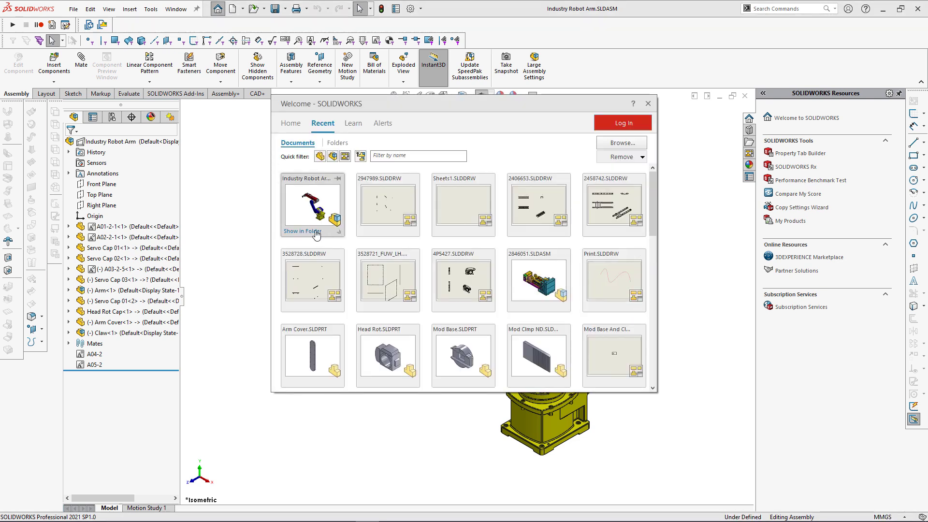
{"action": "left_click", "coordinate": [316, 232]}
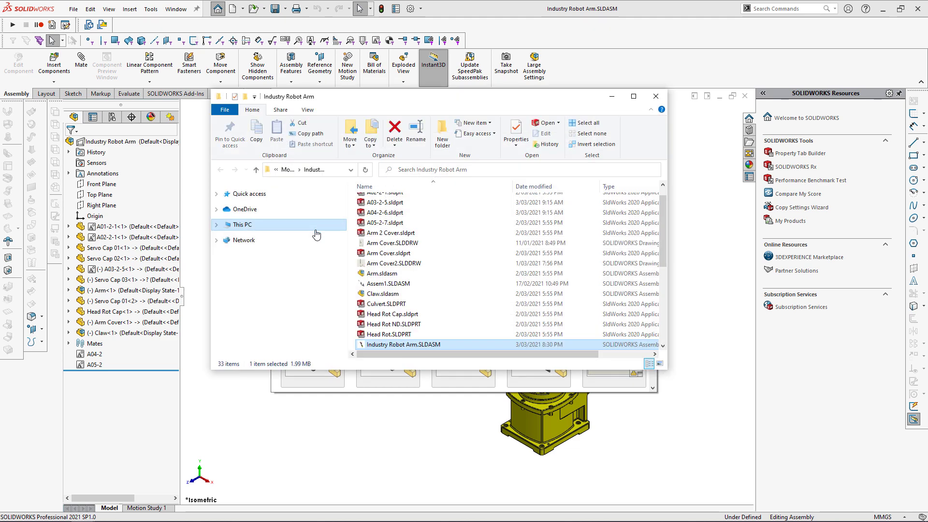
{"action": "scroll", "coordinate": [436, 291], "scroll_direction": "down", "scroll_amount": 1}
{"action": "scroll", "coordinate": [437, 291], "scroll_direction": "down", "scroll_amount": 2}
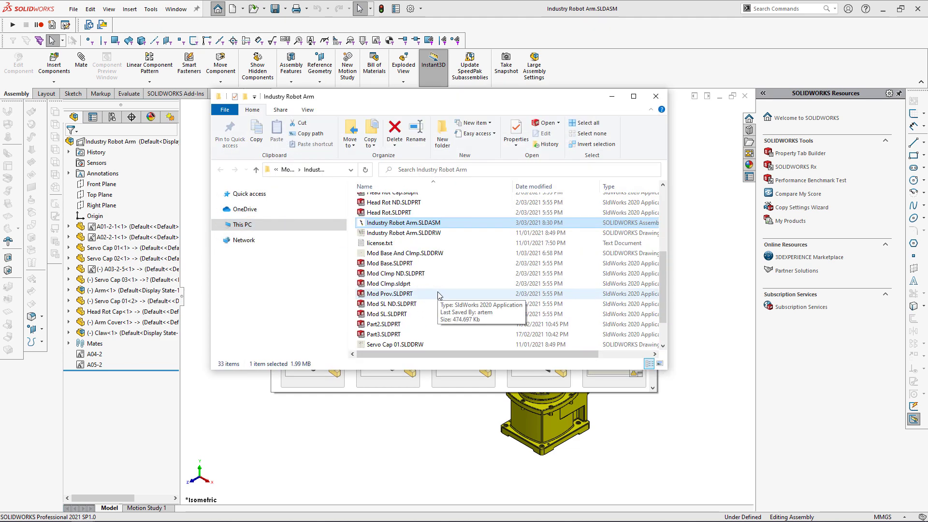
{"action": "left_click", "coordinate": [623, 187]}
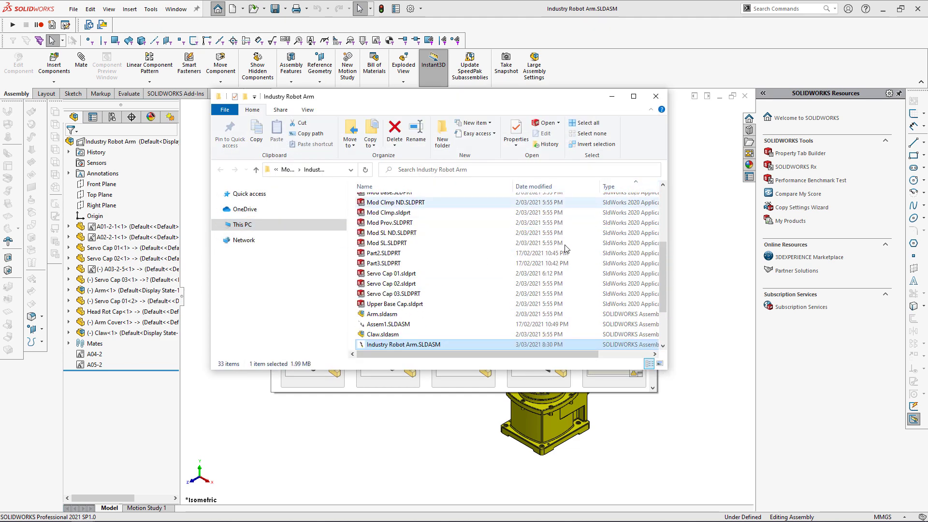
{"action": "scroll", "coordinate": [489, 314], "scroll_direction": "down", "scroll_amount": 2}
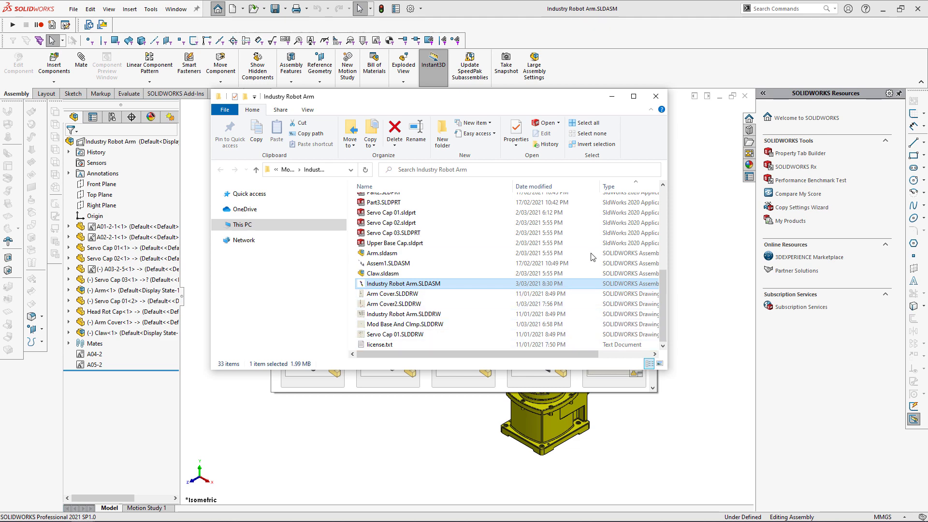
{"action": "left_click", "coordinate": [656, 97]}
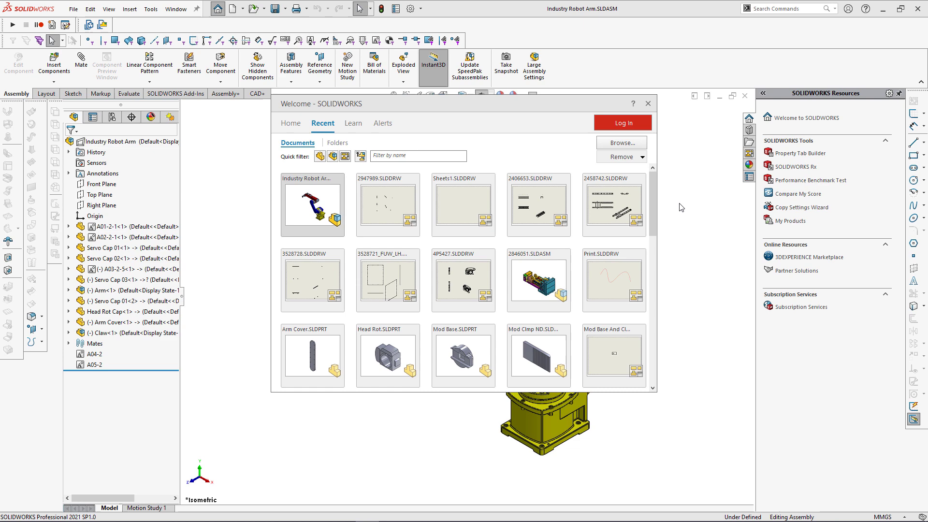
{"action": "key", "text": "Escape"}
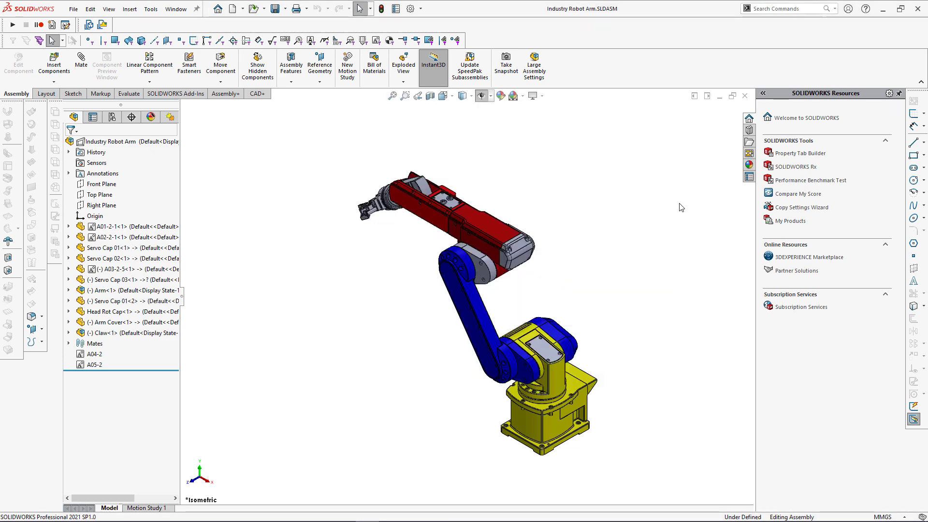
Copy the full Print macro code from CodeStack's Model macros category
{"action": "key", "text": "alt+Tab"}
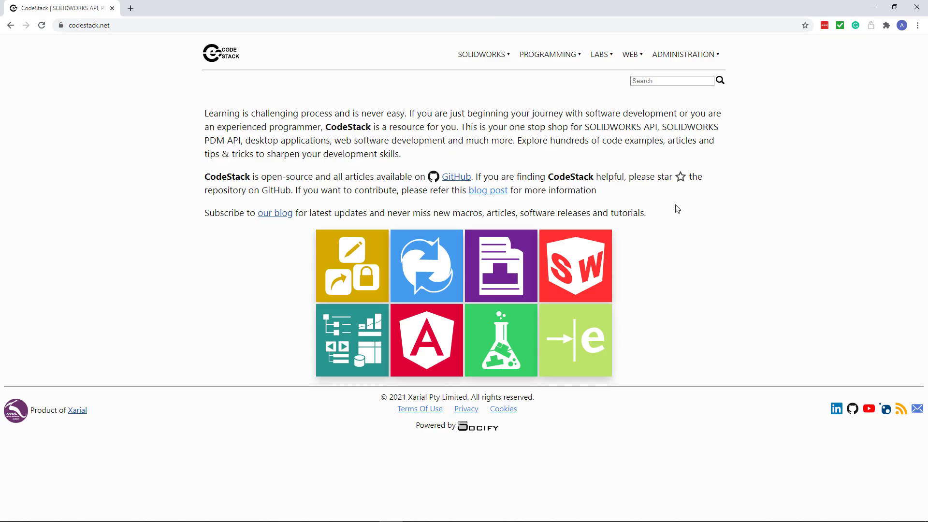
{"action": "mouse_move", "coordinate": [486, 56]}
{"action": "left_click", "coordinate": [421, 152]}
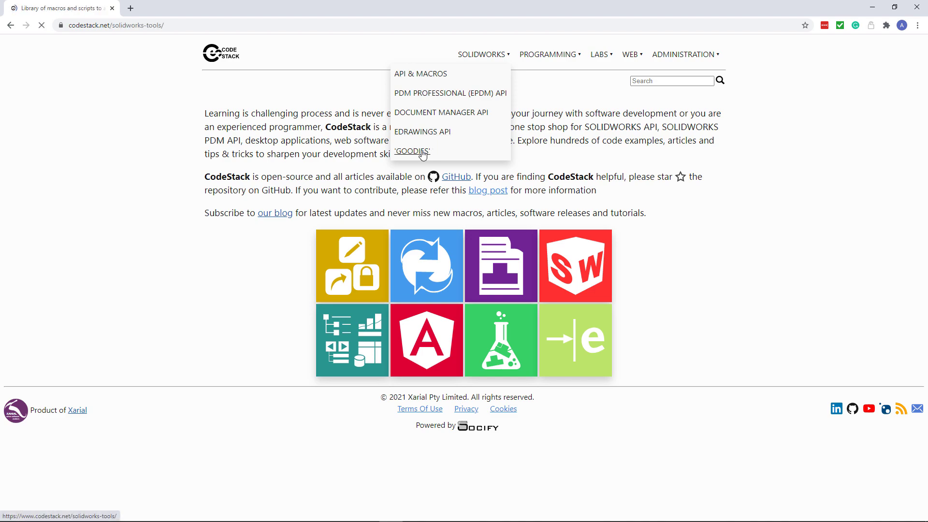
{"action": "scroll", "coordinate": [338, 222], "scroll_direction": "down", "scroll_amount": 9}
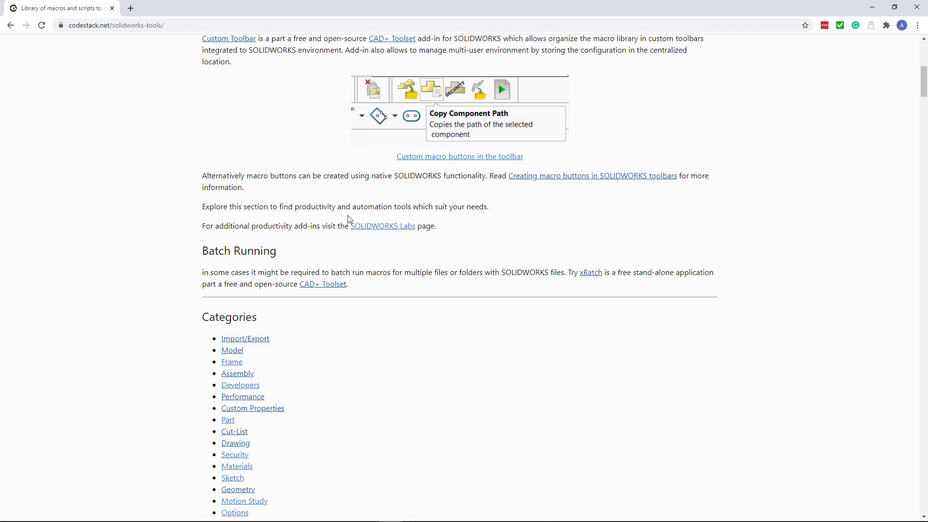
{"action": "left_click", "coordinate": [233, 301]}
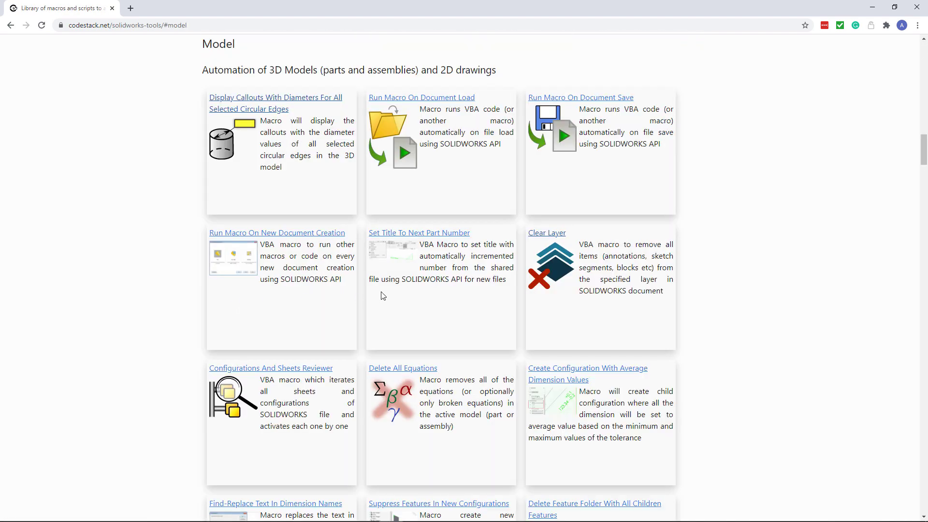
{"action": "scroll", "coordinate": [382, 294], "scroll_direction": "down", "scroll_amount": 5}
{"action": "scroll", "coordinate": [379, 295], "scroll_direction": "down", "scroll_amount": 8}
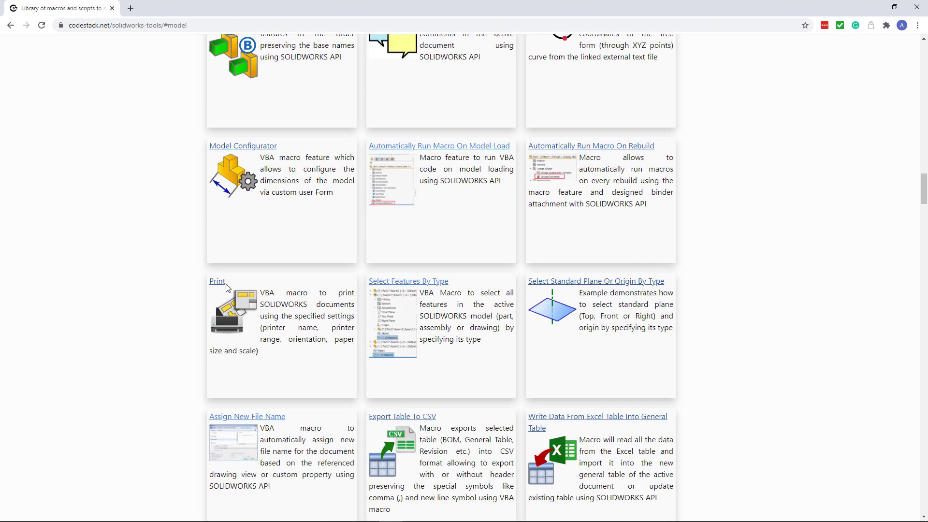
{"action": "left_click", "coordinate": [220, 284]}
{"action": "scroll", "coordinate": [376, 305], "scroll_direction": "down", "scroll_amount": 7}
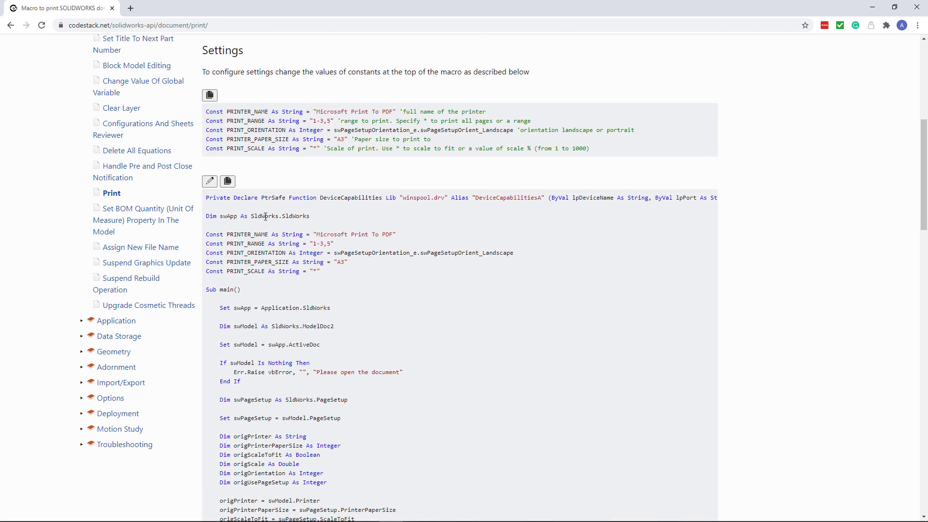
{"action": "left_click", "coordinate": [228, 182]}
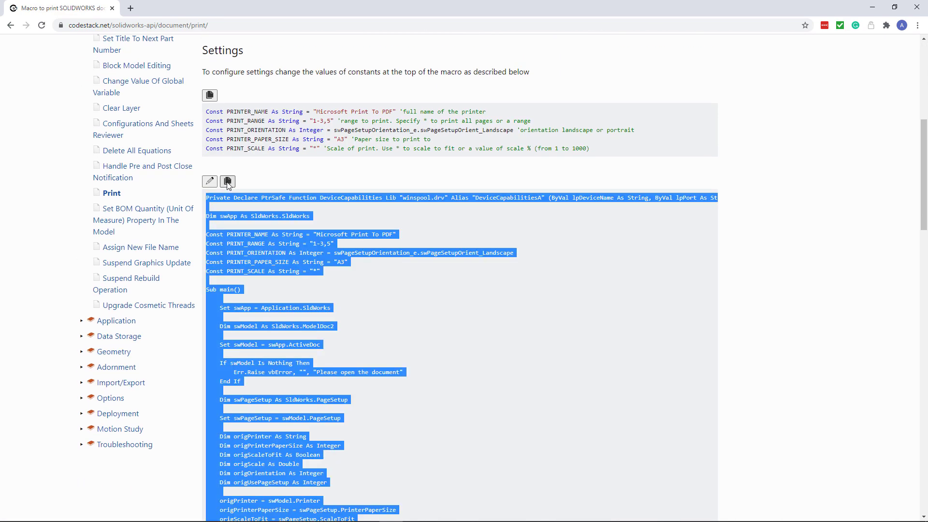
Save a new SOLIDWORKS macro named Print.swp in the Macros folder
{"action": "left_click", "coordinate": [872, 7]}
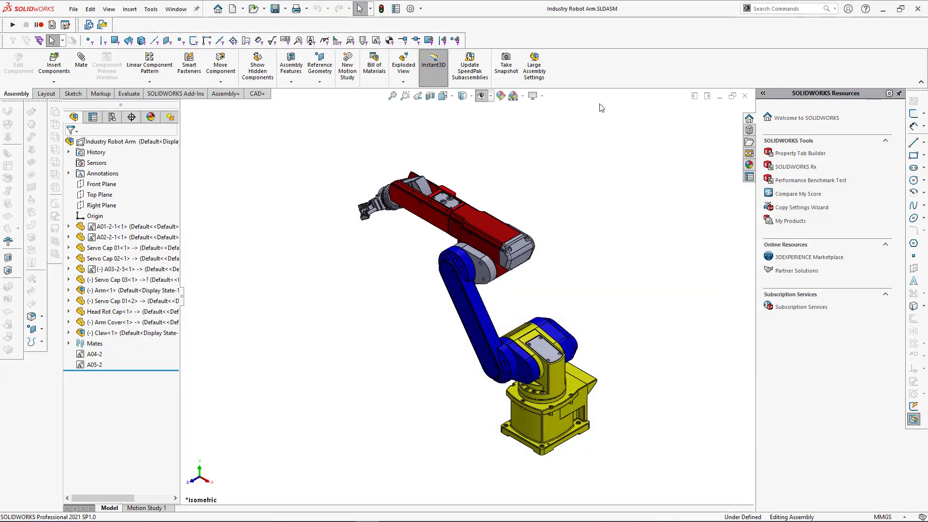
{"action": "left_click", "coordinate": [52, 25]}
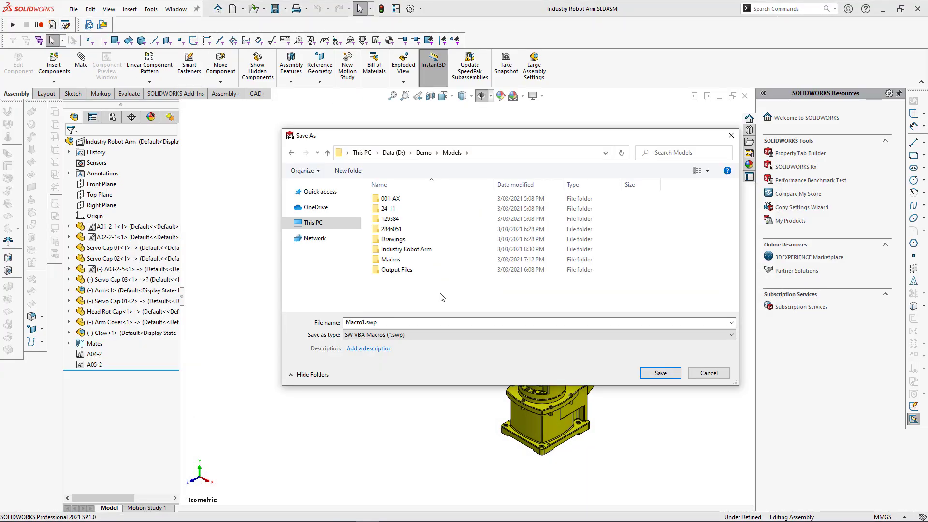
{"action": "double_click", "coordinate": [390, 259]}
{"action": "left_click", "coordinate": [364, 323]}
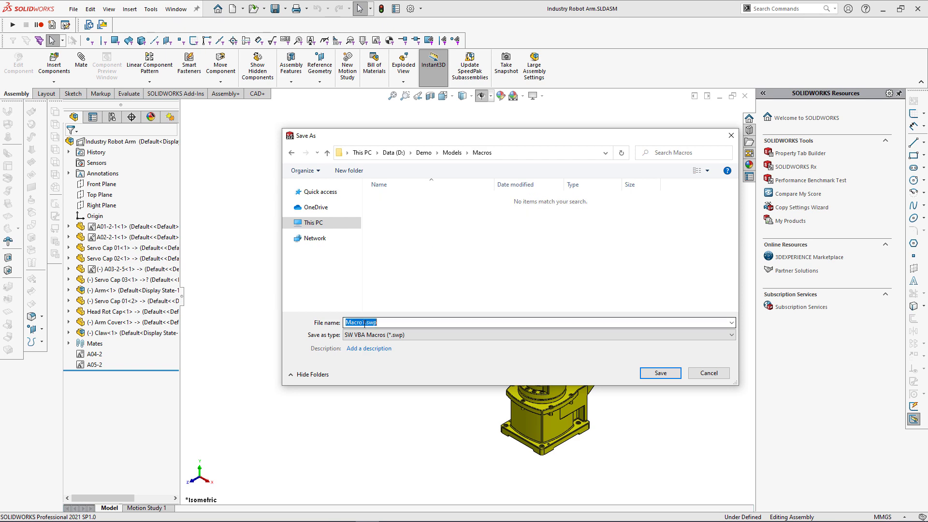
{"action": "left_click", "coordinate": [367, 322]}
{"action": "key", "text": "shift+Home"}
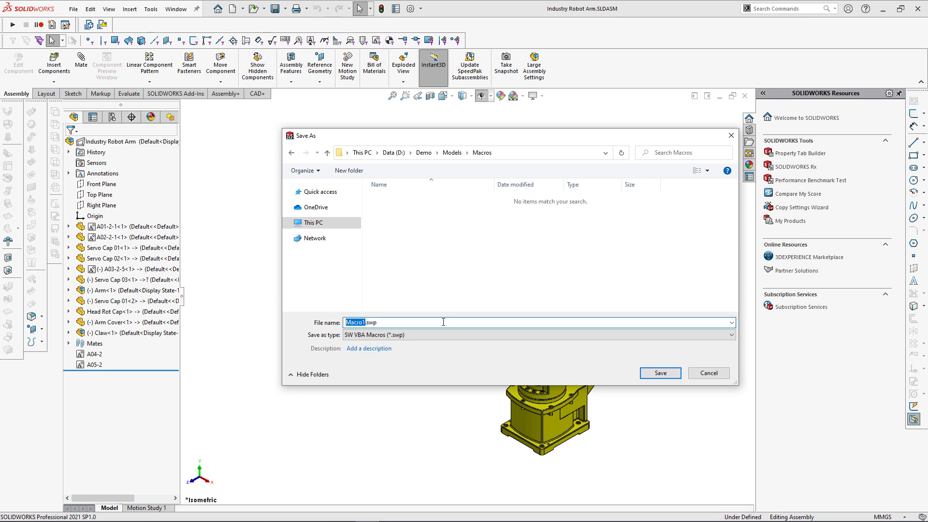
{"action": "type", "text": "Print"}
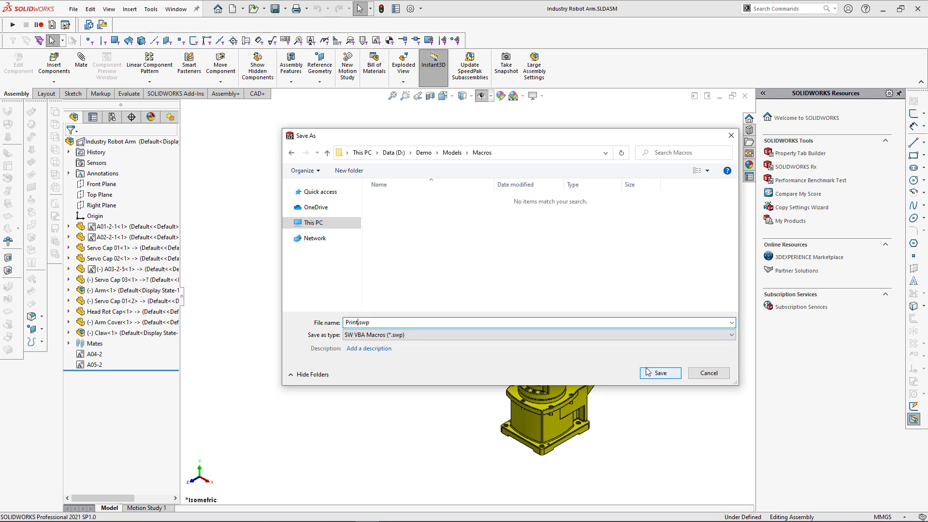
{"action": "left_click", "coordinate": [646, 372]}
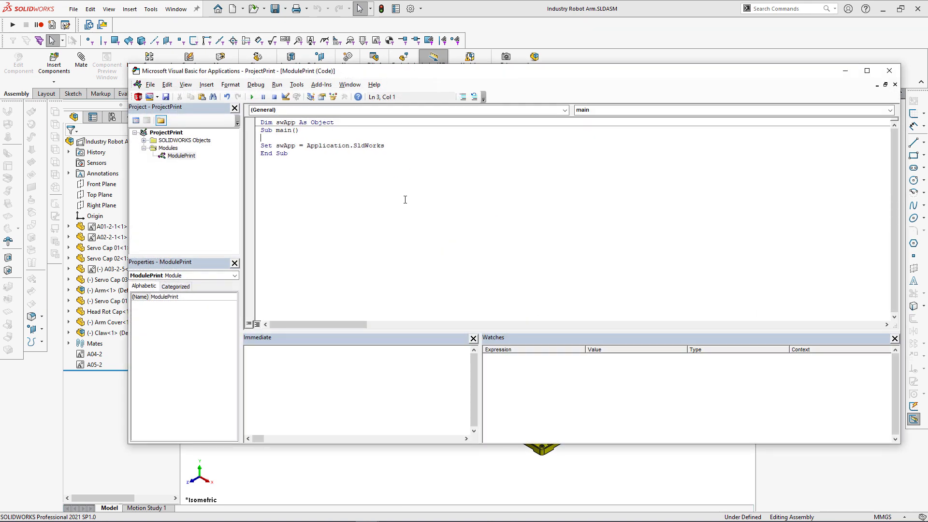
Replace the starter code in ModulePrint with the copied Print macro
{"action": "key", "text": "ctrl+a"}
{"action": "right_click", "coordinate": [292, 128]}
{"action": "left_click", "coordinate": [317, 159]}
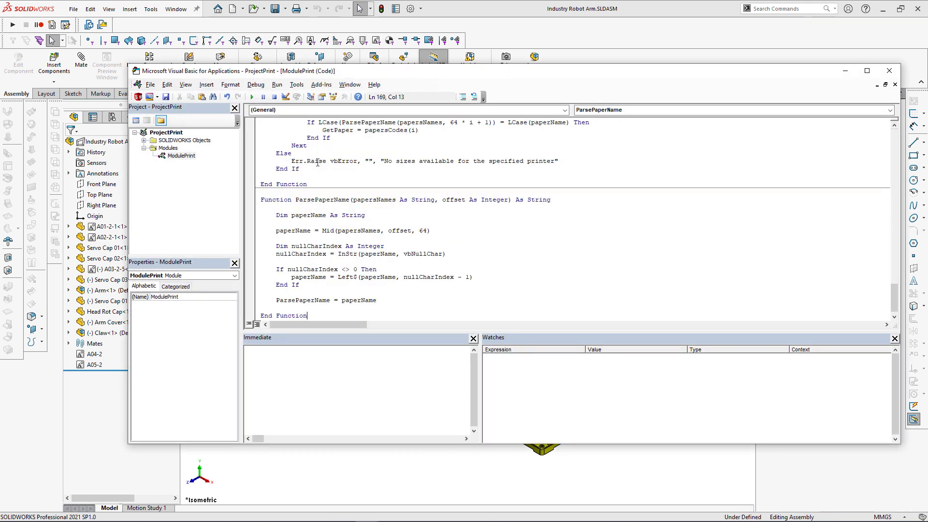
{"action": "left_click_drag", "start_coordinate": [894, 297], "coordinate": [894, 137]}
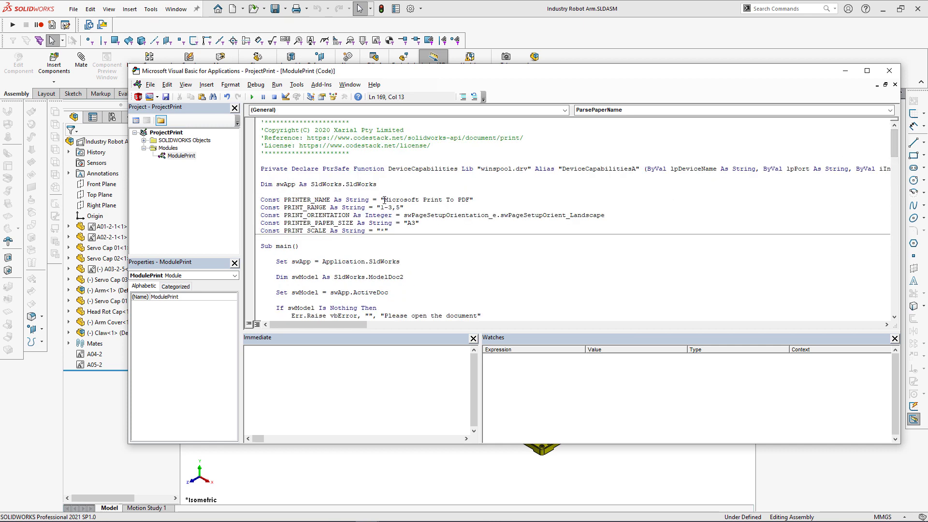
Set the printer to HP Color LaserJet Pro MFP M177fw, print range "*" and paper A4
{"action": "left_click_drag", "start_coordinate": [384, 200], "coordinate": [469, 202]}
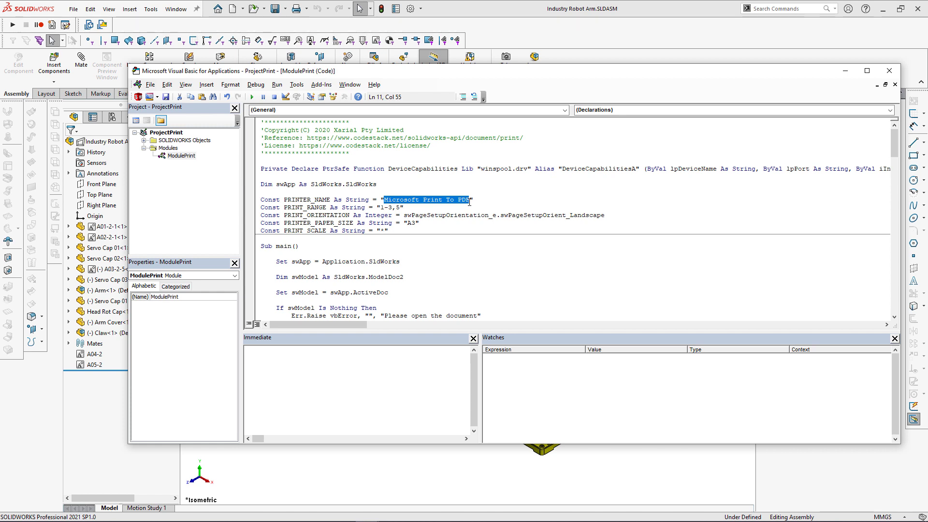
{"action": "key", "text": "ctrl+v"}
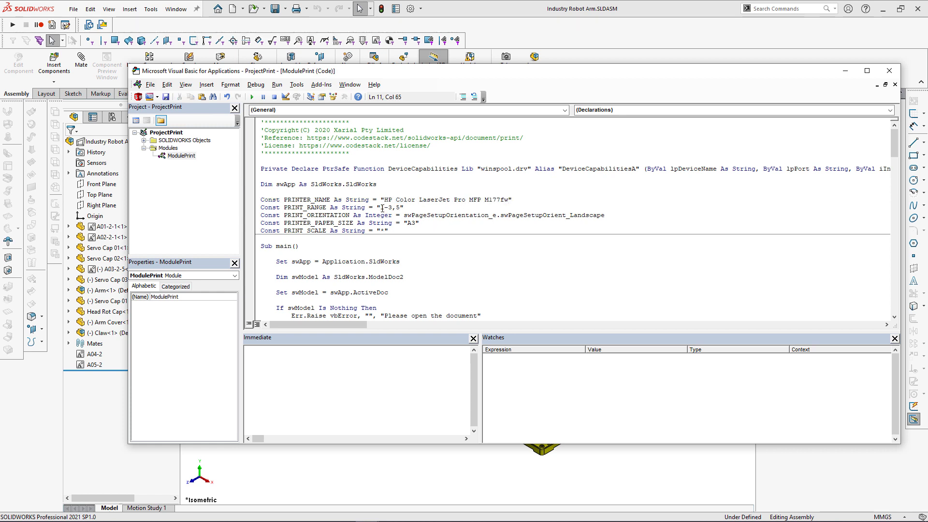
{"action": "left_click_drag", "start_coordinate": [381, 208], "coordinate": [401, 208]}
{"action": "type", "text": "*"}
{"action": "left_click_drag", "start_coordinate": [413, 226], "coordinate": [414, 226]}
{"action": "type", "text": "4"}
{"action": "left_click", "coordinate": [402, 243]}
Launch Batch+ with two red arm parts picked as inputs
{"action": "left_click", "coordinate": [889, 71]}
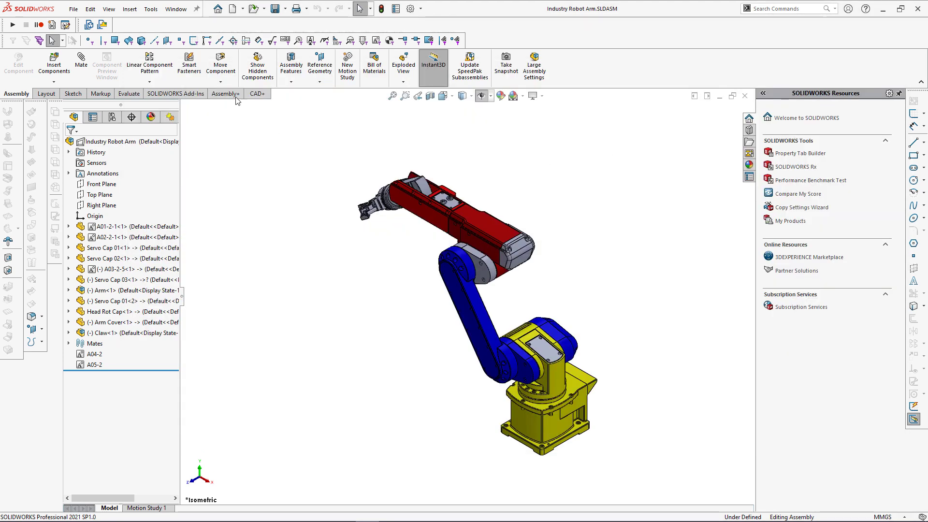
{"action": "left_click", "coordinate": [149, 9]}
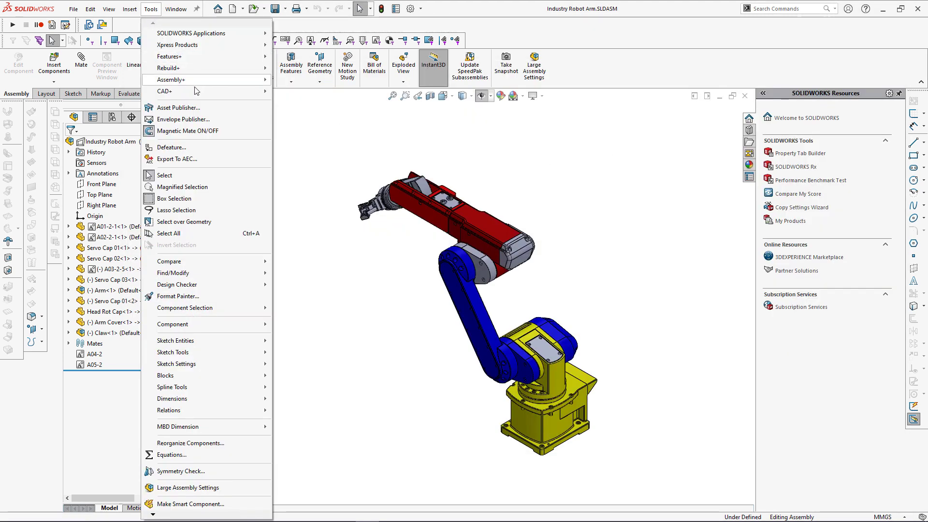
{"action": "mouse_move", "coordinate": [198, 93]}
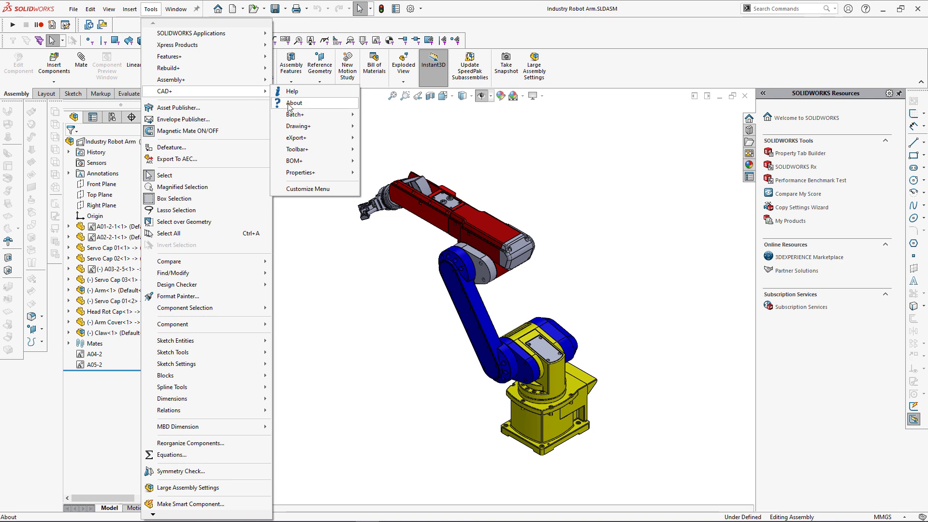
{"action": "mouse_move", "coordinate": [313, 117]}
{"action": "left_click", "coordinate": [385, 128]}
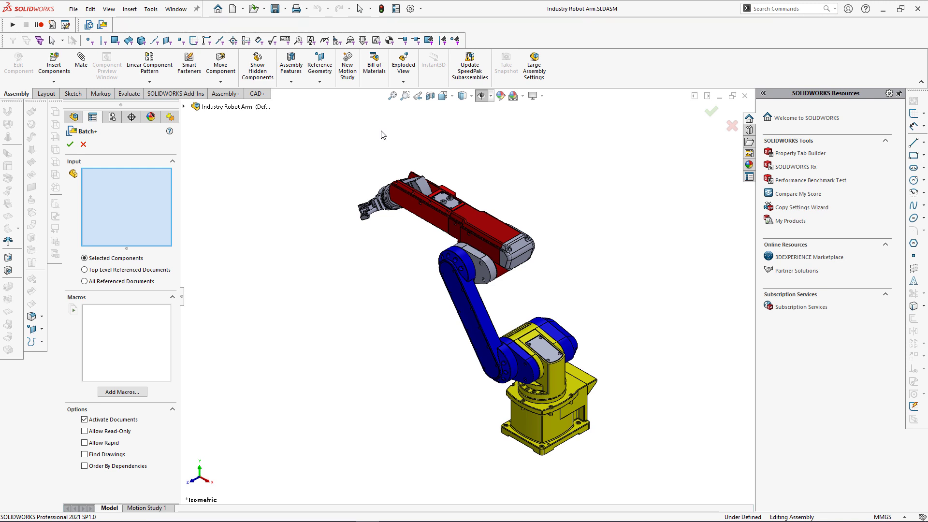
{"action": "left_click", "coordinate": [419, 201]}
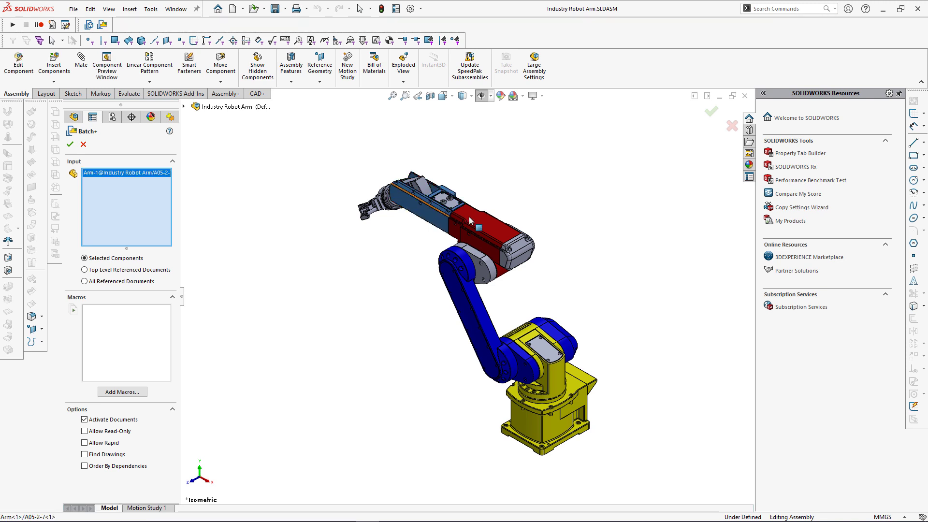
{"action": "left_click", "coordinate": [479, 228]}
Clear the picked inputs and use All Referenced Documents instead
{"action": "right_click", "coordinate": [138, 177]}
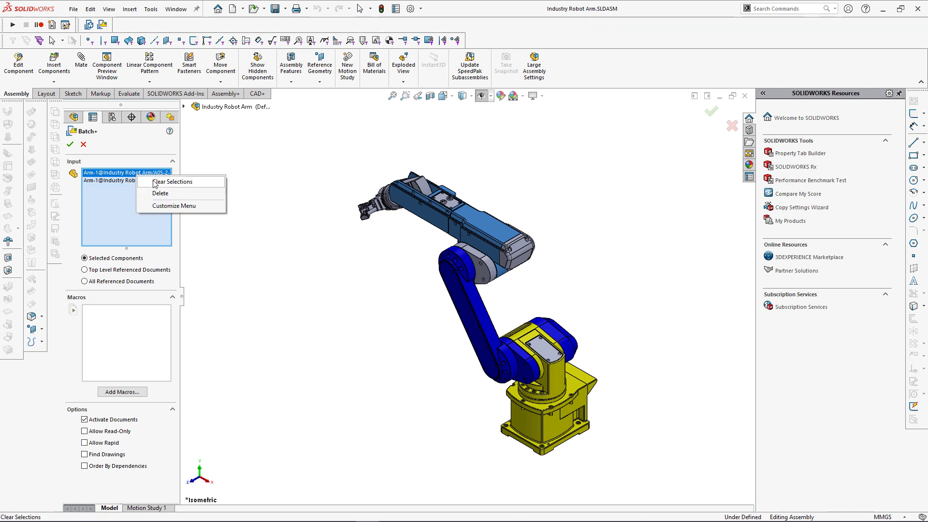
{"action": "left_click", "coordinate": [159, 182]}
{"action": "left_click", "coordinate": [84, 281]}
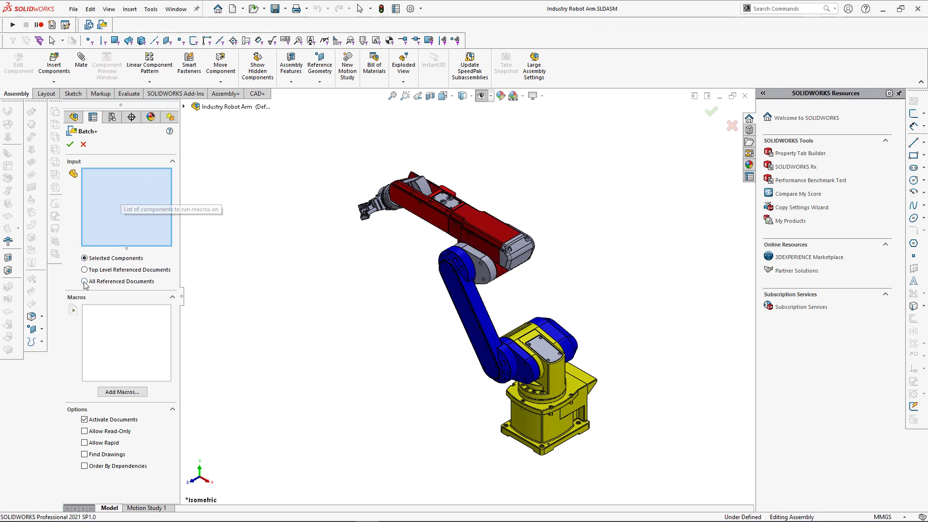
{"action": "left_click_drag", "start_coordinate": [171, 192], "coordinate": [165, 239]}
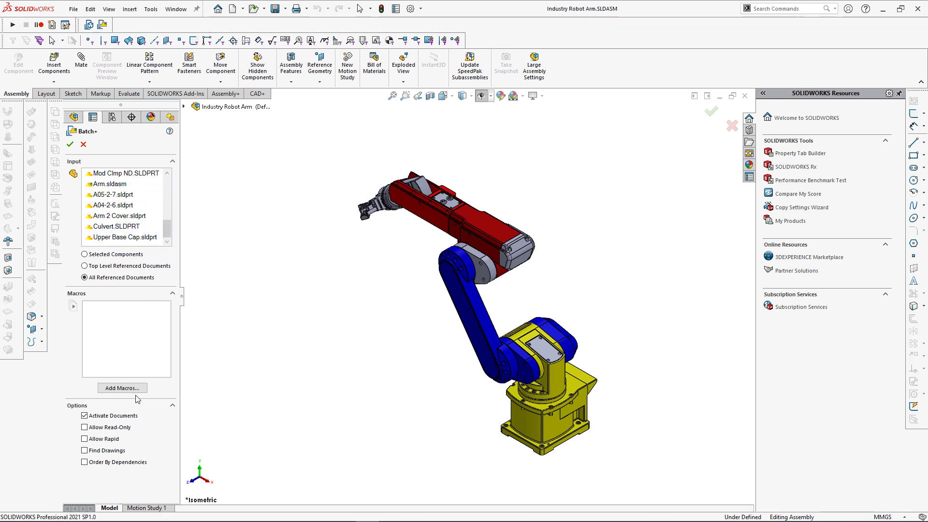
Add Print.swp from the Macros folder to the Batch+ macros and turn on Find Drawings
{"action": "key", "text": "alt+Tab"}
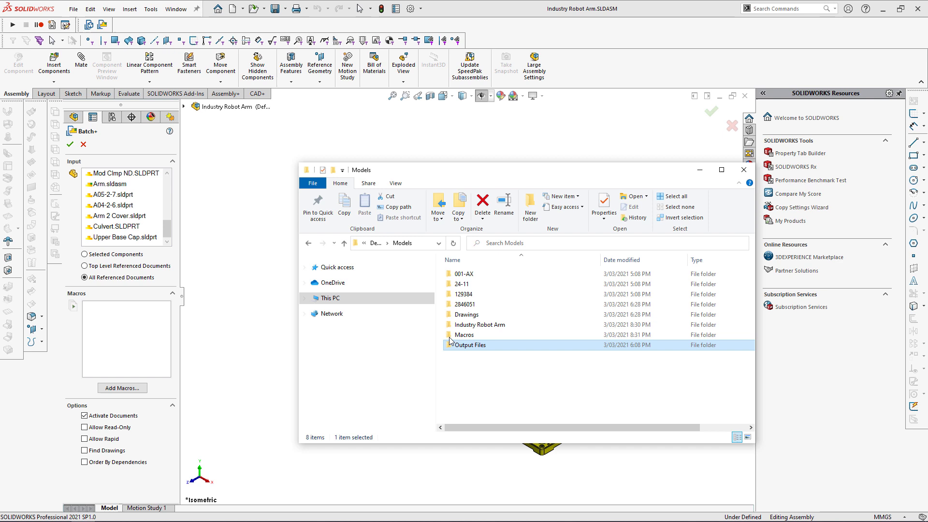
{"action": "double_click", "coordinate": [458, 340]}
{"action": "left_click", "coordinate": [463, 274]}
{"action": "left_click_drag", "start_coordinate": [463, 274], "coordinate": [119, 338]}
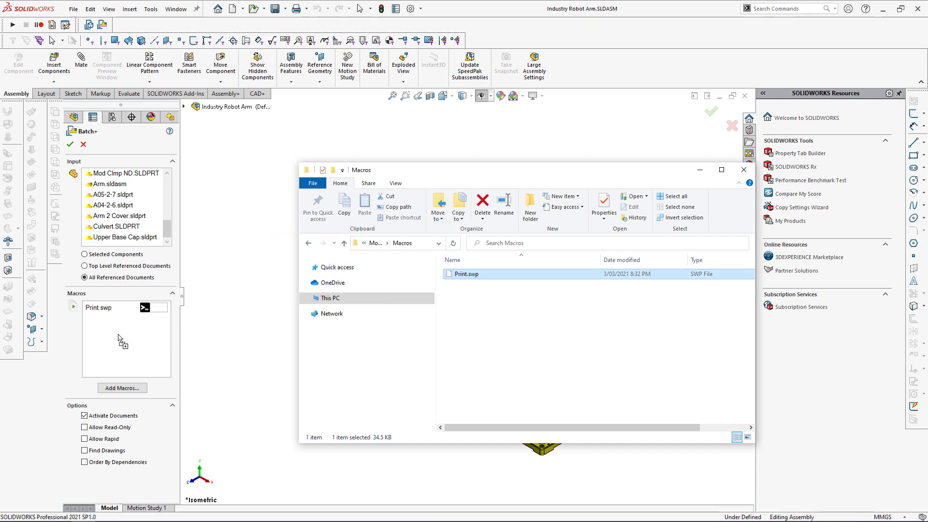
{"action": "left_click", "coordinate": [121, 338]}
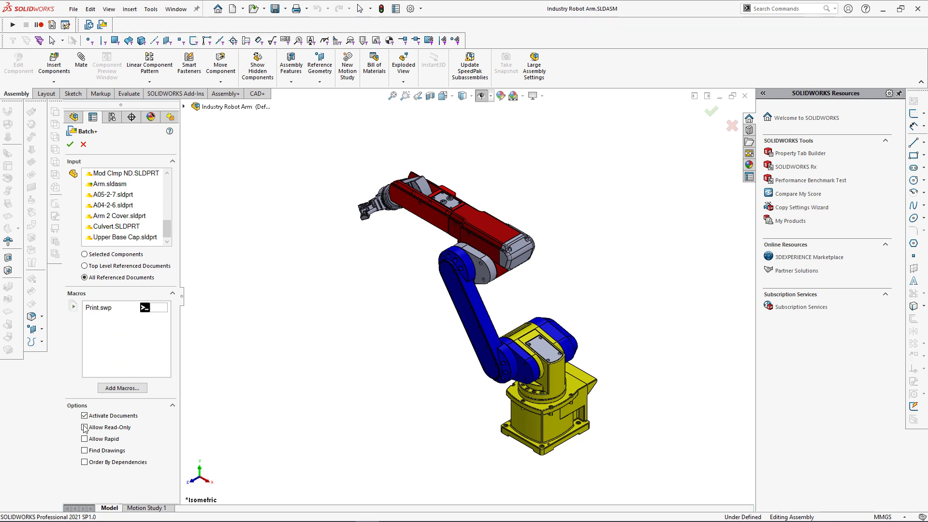
{"action": "left_click", "coordinate": [85, 451]}
Uncheck all parts and assemblies in References Extractor, keeping only the drawings, and run
{"action": "left_click", "coordinate": [71, 145]}
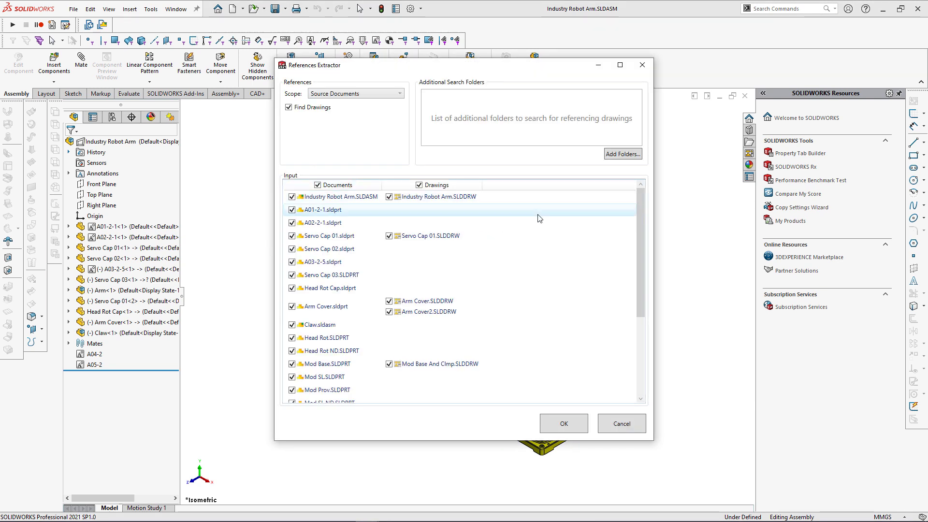
{"action": "mouse_move", "coordinate": [637, 217]}
{"action": "left_mouse_down"}
{"action": "mouse_move", "coordinate": [642, 299]}
{"action": "mouse_move", "coordinate": [637, 202]}
{"action": "left_mouse_up"}
{"action": "left_click", "coordinate": [317, 186]}
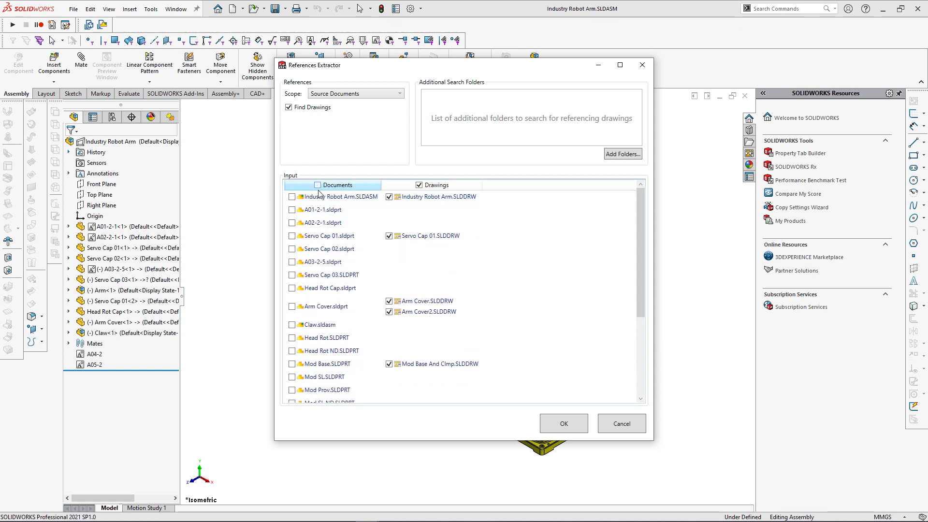
{"action": "left_click", "coordinate": [573, 425]}
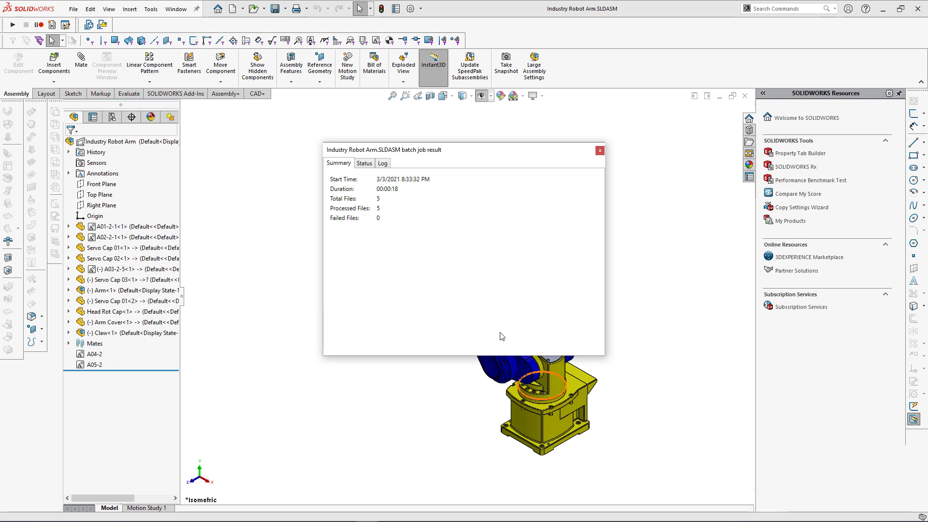
Check the per-file Status of the five printed drawings, then close the results
{"action": "left_click", "coordinate": [366, 165]}
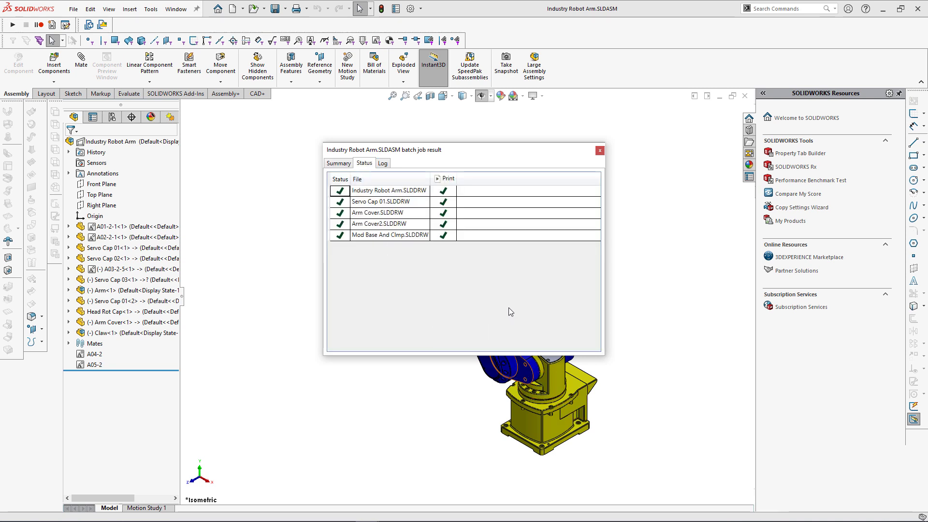
{"action": "left_click", "coordinate": [600, 150]}
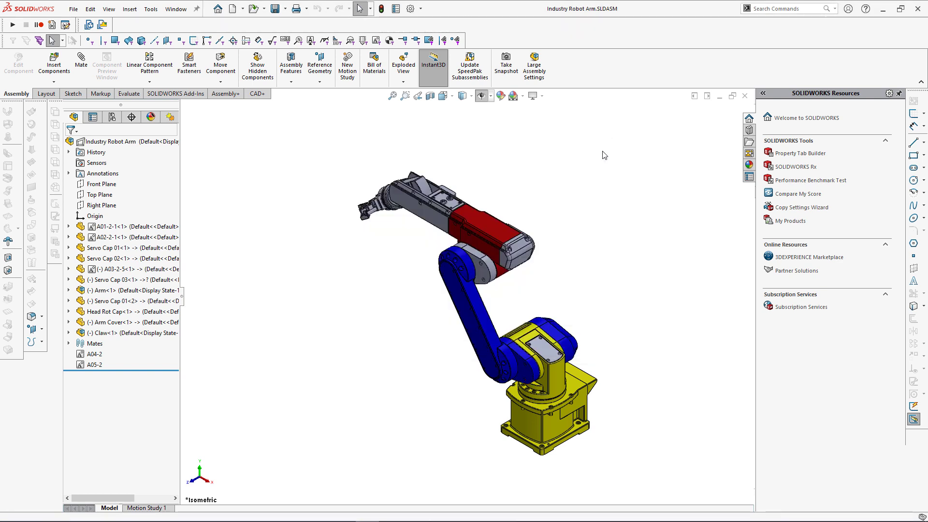
Close the robot arm and open 2846051.SLDASM from Recent in Large Design Review mode
{"action": "key", "text": "ctrl+w"}
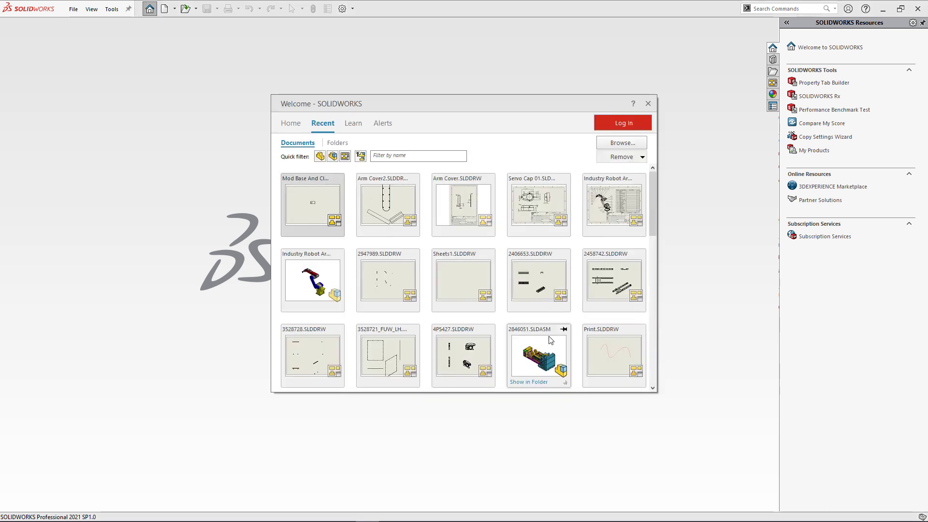
{"action": "left_click", "coordinate": [565, 382]}
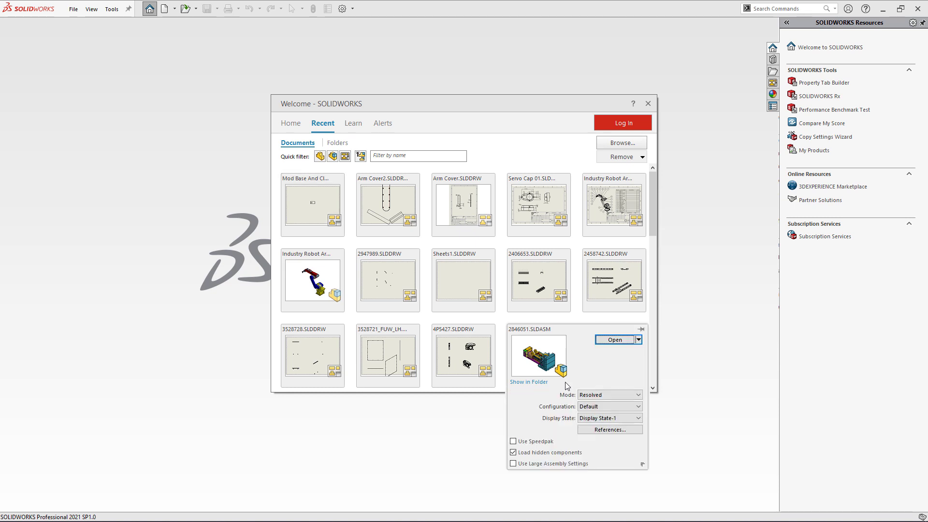
{"action": "left_click", "coordinate": [604, 396]}
{"action": "left_click", "coordinate": [604, 401]}
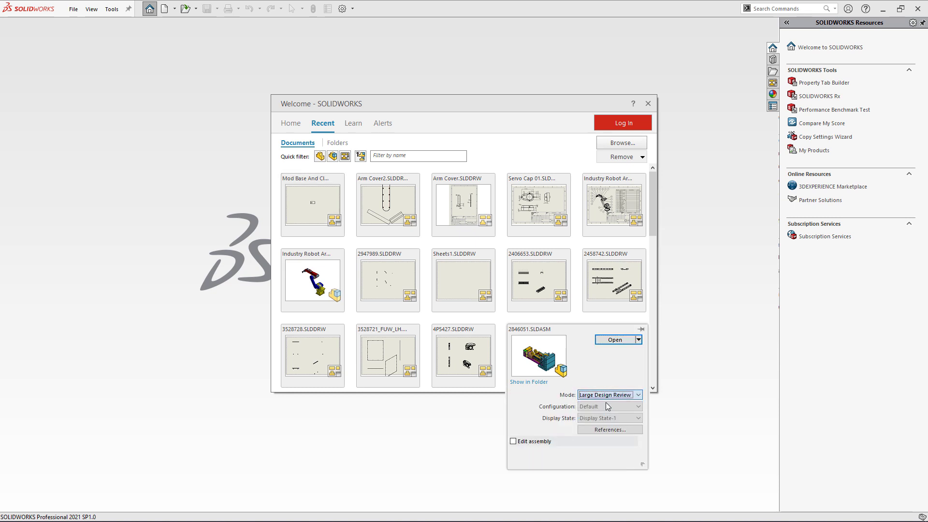
{"action": "left_click", "coordinate": [615, 340]}
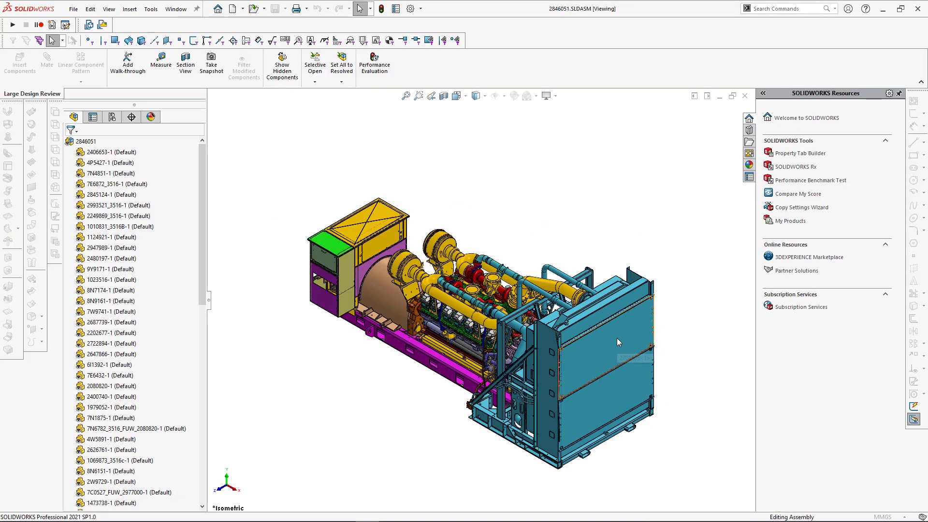
Copy the Export To Multiple Formats macro code from CodeStack's Import/Export section
{"action": "scroll", "coordinate": [472, 419], "scroll_direction": "down", "scroll_amount": 2}
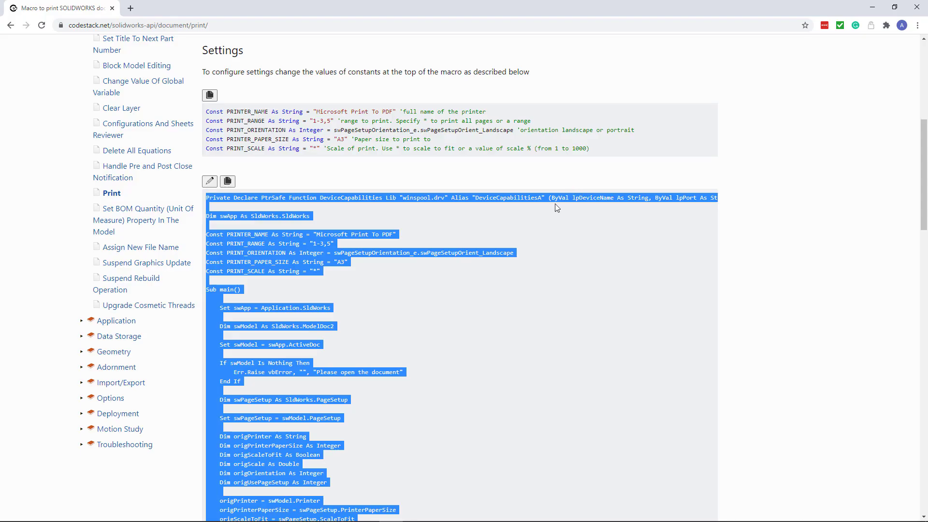
{"action": "scroll", "coordinate": [556, 207], "scroll_direction": "up", "scroll_amount": 7}
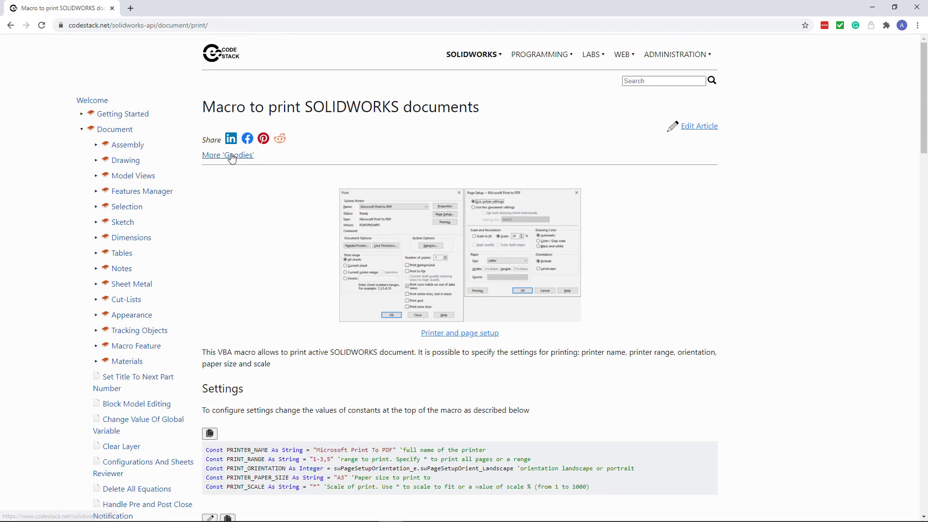
{"action": "left_click", "coordinate": [231, 158]}
{"action": "scroll", "coordinate": [397, 237], "scroll_direction": "down", "scroll_amount": 4}
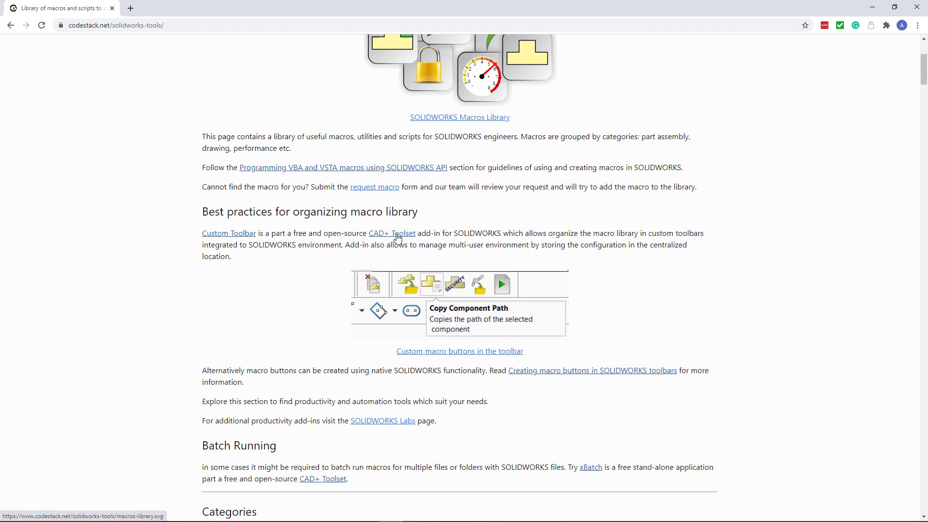
{"action": "scroll", "coordinate": [397, 238], "scroll_direction": "down", "scroll_amount": 6}
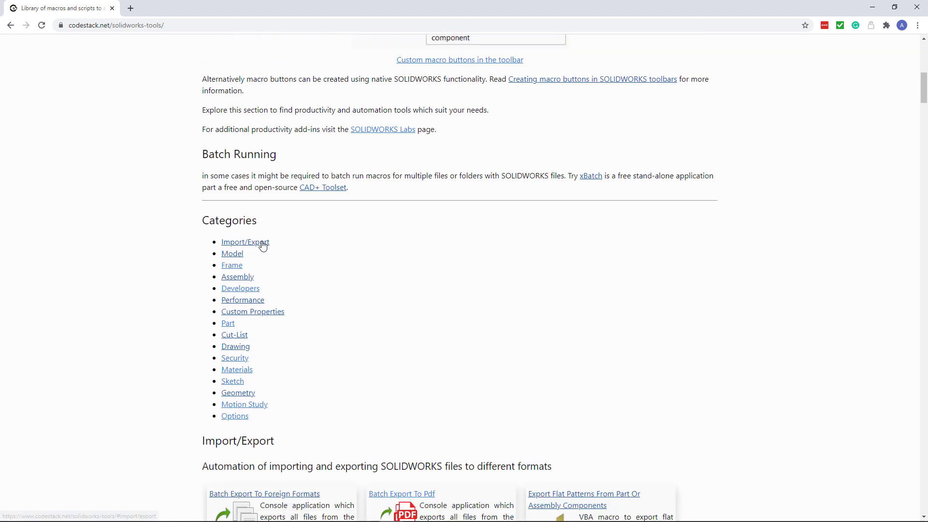
{"action": "left_click", "coordinate": [263, 242]}
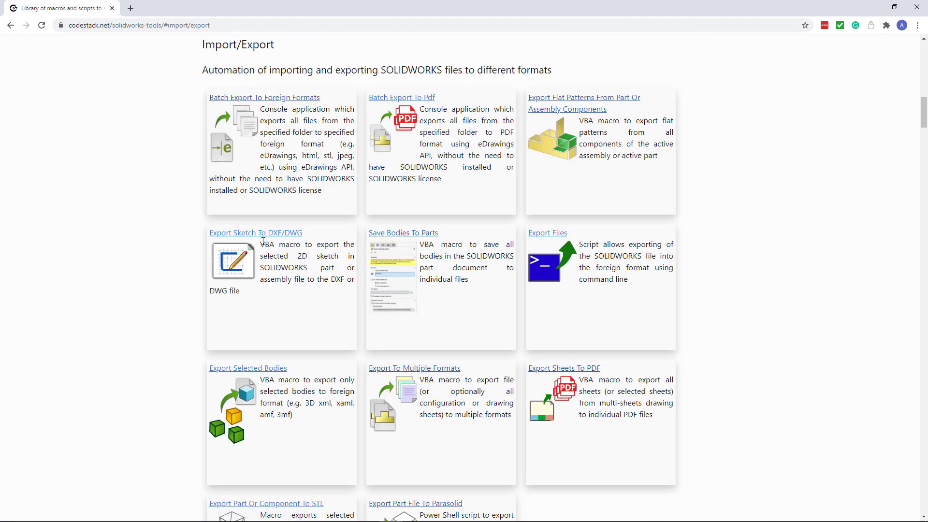
{"action": "left_click", "coordinate": [456, 368]}
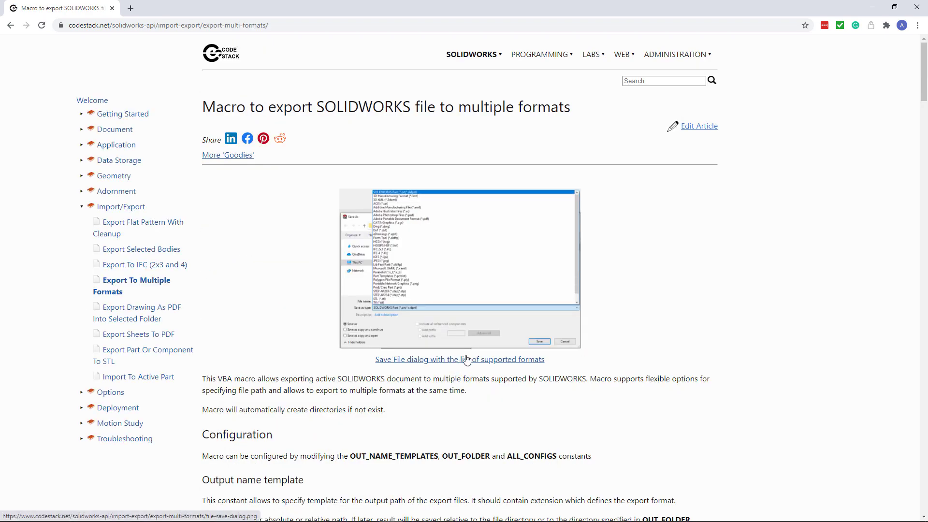
{"action": "scroll", "coordinate": [458, 360], "scroll_direction": "down", "scroll_amount": 15}
{"action": "scroll", "coordinate": [411, 333], "scroll_direction": "down", "scroll_amount": 9}
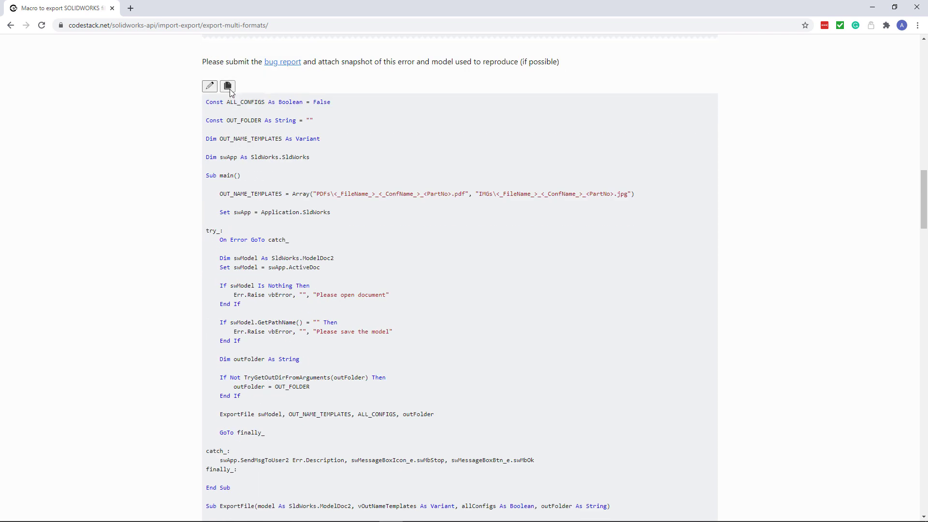
{"action": "left_click", "coordinate": [228, 89]}
Save a new macro as Export.swp and paste the copied export code into it
{"action": "left_click", "coordinate": [872, 8]}
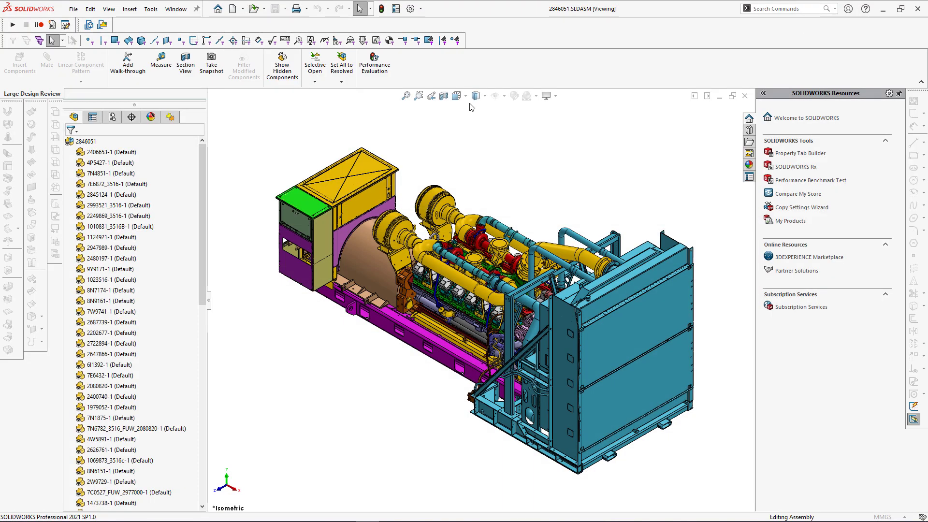
{"action": "left_click", "coordinate": [52, 25]}
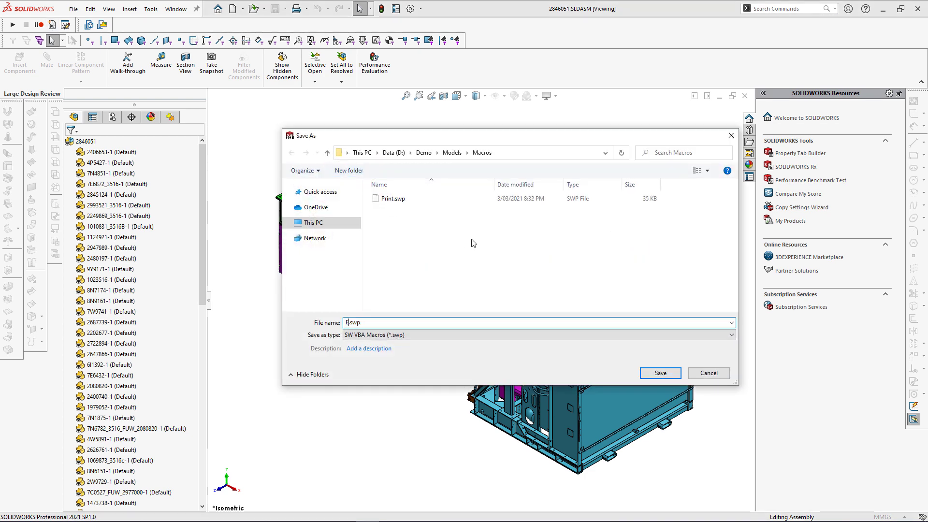
{"action": "type", "text": "xport"}
{"action": "left_click", "coordinate": [660, 373]}
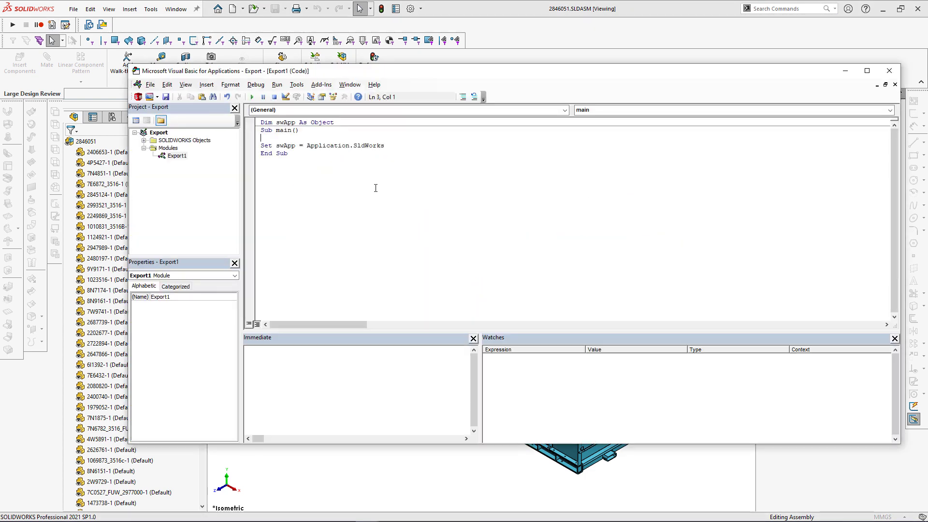
{"action": "key", "text": "ctrl+a"}
{"action": "right_click", "coordinate": [285, 153]}
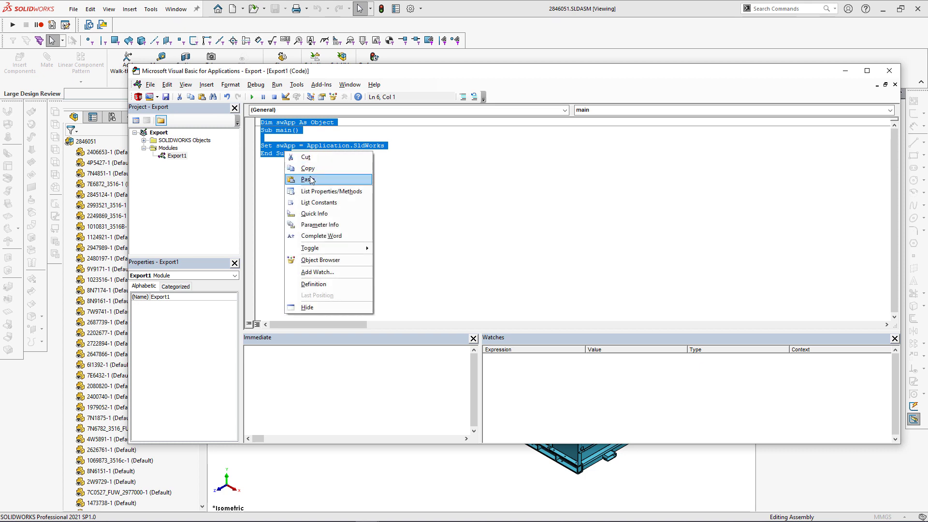
{"action": "left_click", "coordinate": [308, 179]}
{"action": "left_click_drag", "start_coordinate": [894, 305], "coordinate": [894, 138]}
Trim the PDF output template to PDFs\<_FileName_>.pdf
{"action": "left_click", "coordinate": [423, 229]}
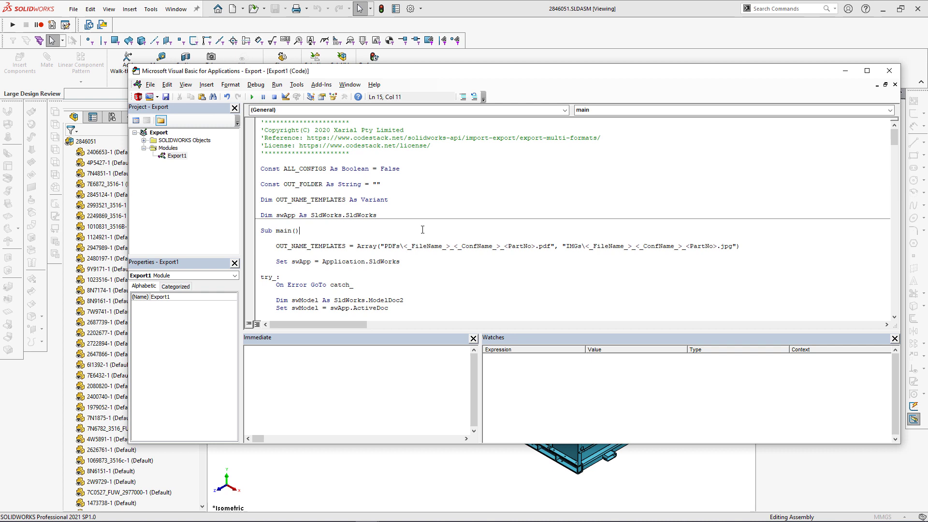
{"action": "left_click", "coordinate": [450, 247]}
{"action": "left_click", "coordinate": [536, 247], "text": "shift"}
{"action": "key", "text": "Delete"}
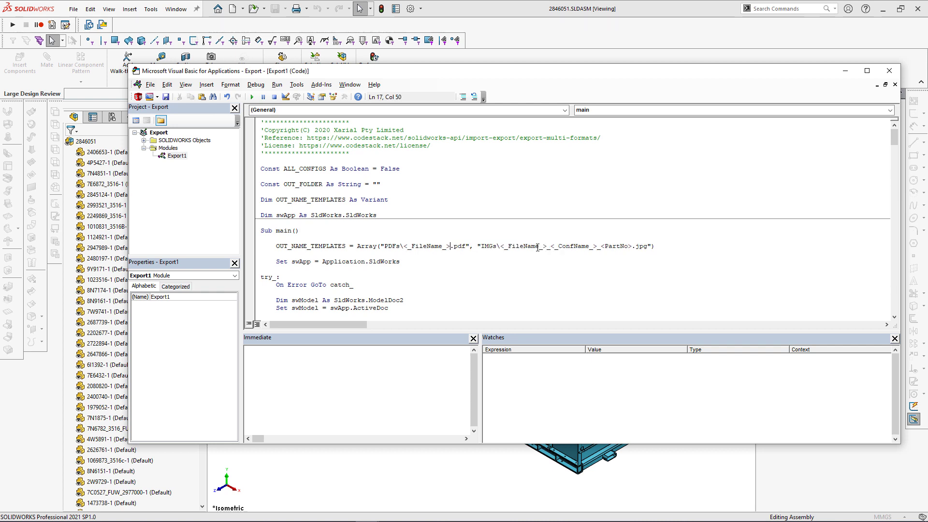
Change the image template to DWGs\<_FileName_>.dwg and close the VBA editor
{"action": "double_click", "coordinate": [487, 246]}
{"action": "key", "text": "shift+Left"}
{"action": "type", "text": "DWG"}
{"action": "left_click", "coordinate": [546, 246]}
{"action": "left_click", "coordinate": [632, 247], "text": "shift"}
{"action": "key", "text": "Delete"}
{"action": "key", "text": "Right"}
{"action": "key", "text": "shift+Right"}
{"action": "key", "text": "shift+Right"}
{"action": "key", "text": "shift+Right"}
{"action": "type", "text": "dwg"}
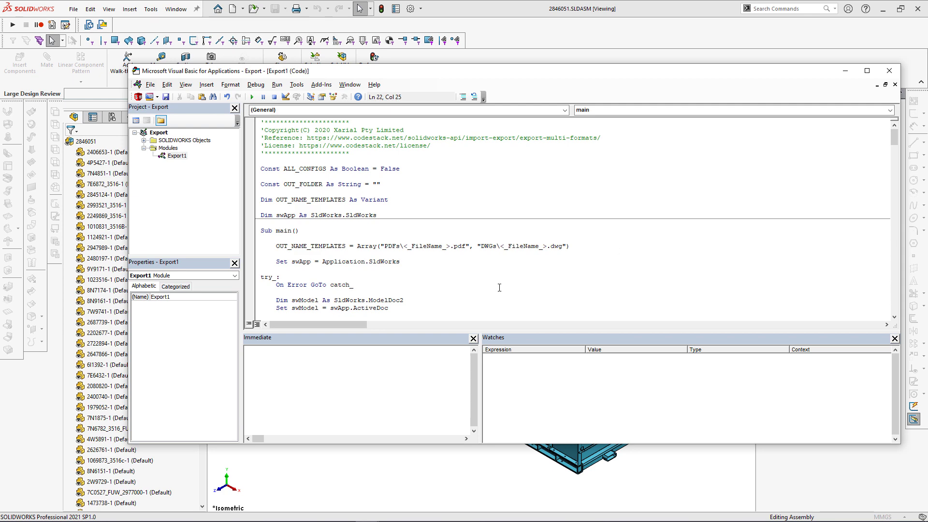
{"action": "left_click", "coordinate": [889, 70]}
Show the generator assembly's folder in Explorer, browse Models > Drawings, then return to SOLIDWORKS
{"action": "key", "text": "ctrl+F2"}
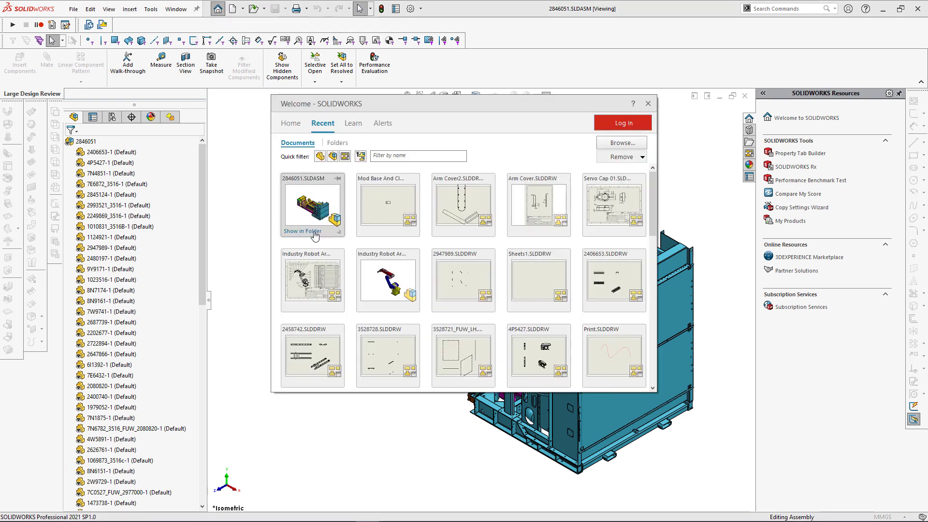
{"action": "left_click", "coordinate": [302, 231]}
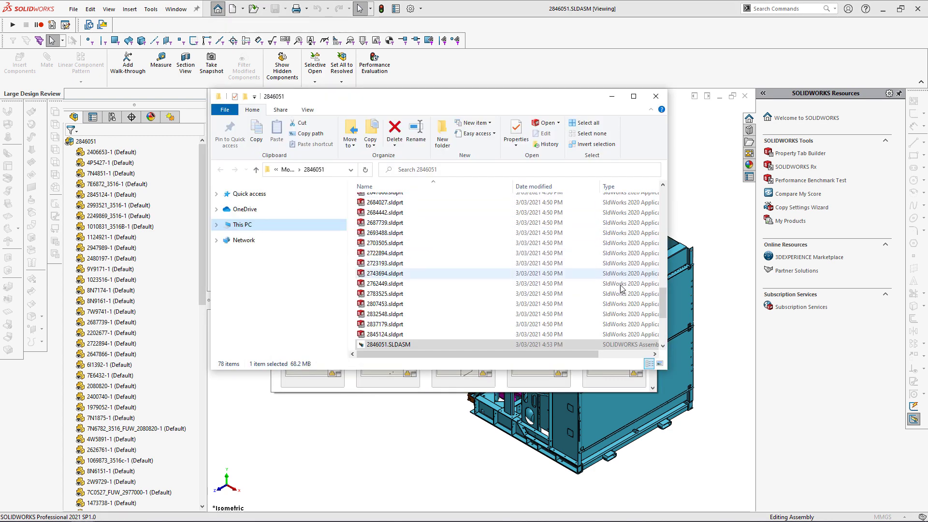
{"action": "scroll", "coordinate": [621, 295], "scroll_direction": "down", "scroll_amount": 4}
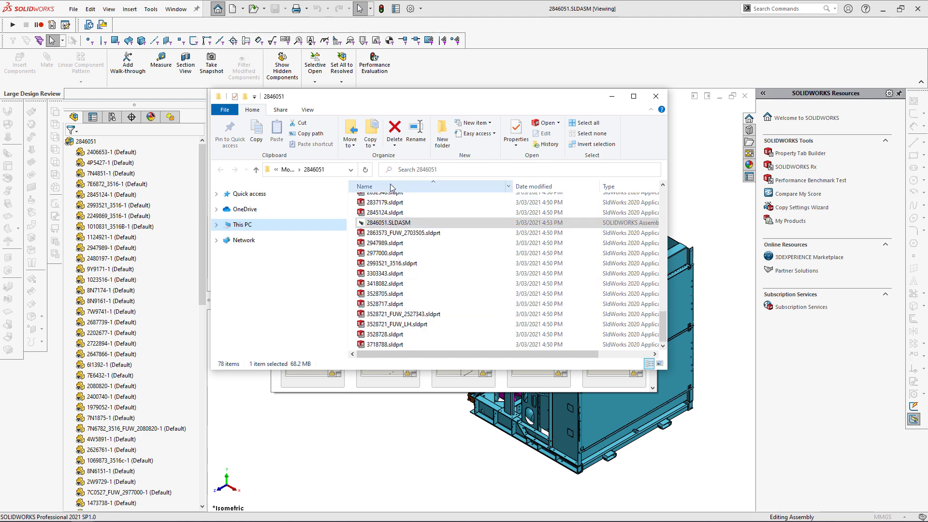
{"action": "left_click", "coordinate": [288, 170]}
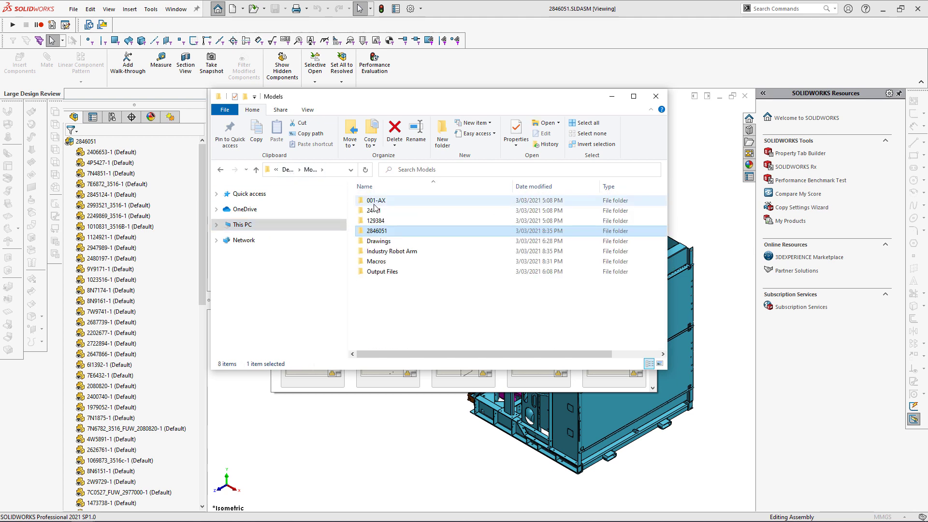
{"action": "double_click", "coordinate": [384, 241]}
{"action": "double_click", "coordinate": [385, 252]}
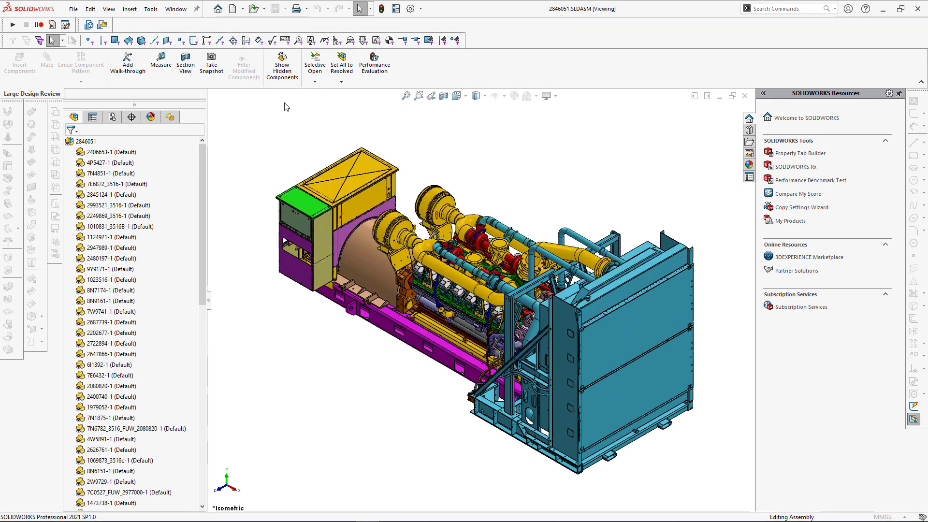
Start a Batch+ job on the generator assembly and delete the Print.swp macro from it
{"action": "left_click", "coordinate": [103, 25]}
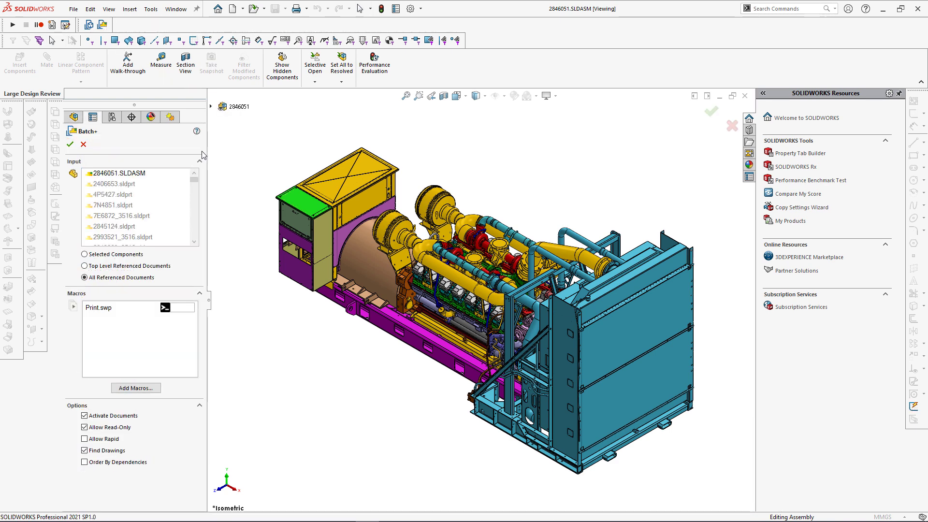
{"action": "left_click_drag", "start_coordinate": [195, 181], "coordinate": [189, 233]}
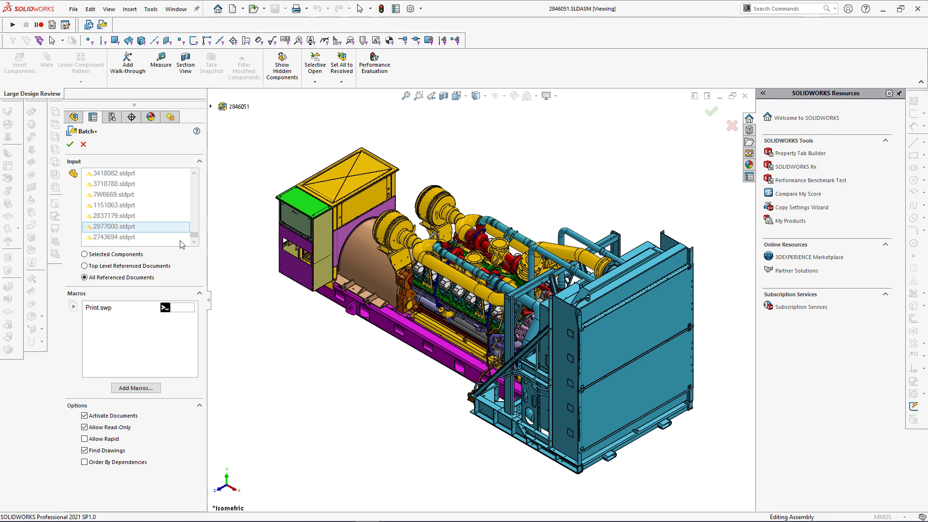
{"action": "left_click", "coordinate": [112, 309]}
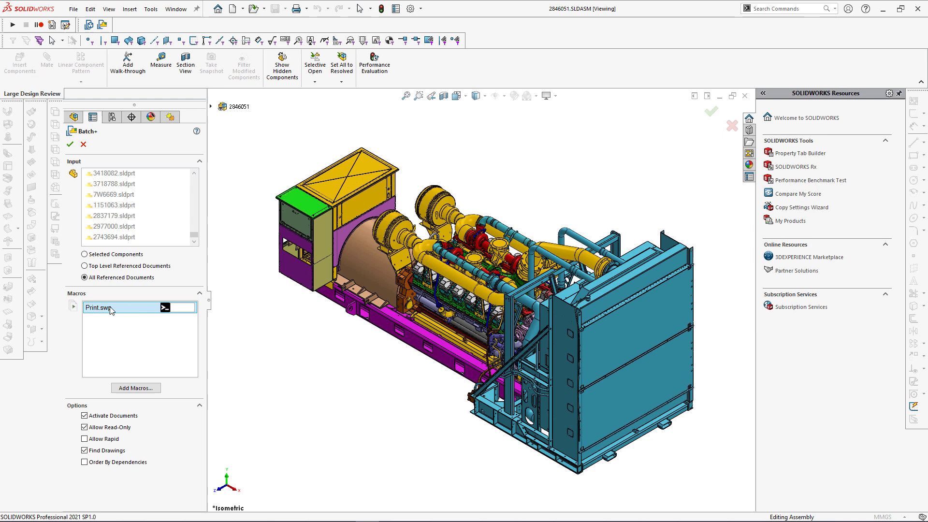
{"action": "key", "text": "Delete"}
Drag Export.swp from the Models\Macros folder into the Batch+ job's Macros list
{"action": "key", "text": "alt+Tab"}
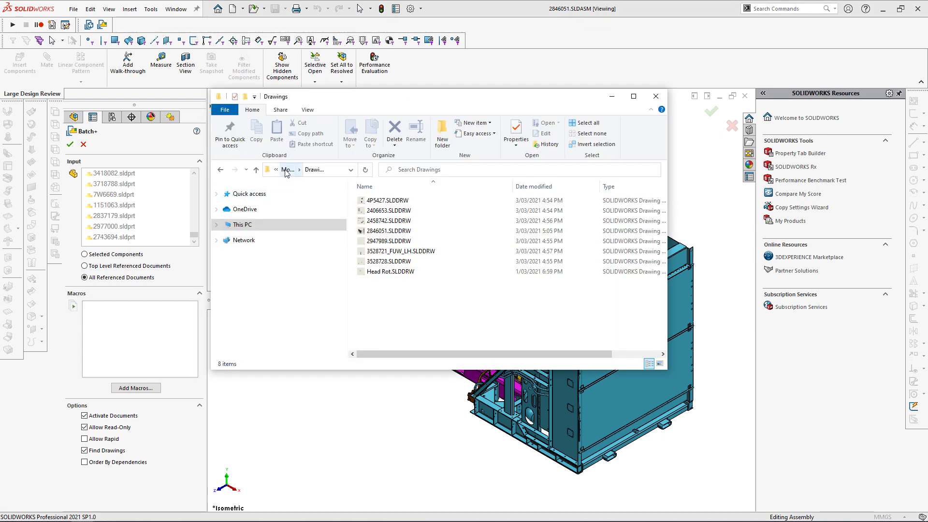
{"action": "left_click", "coordinate": [290, 170]}
{"action": "double_click", "coordinate": [378, 261]}
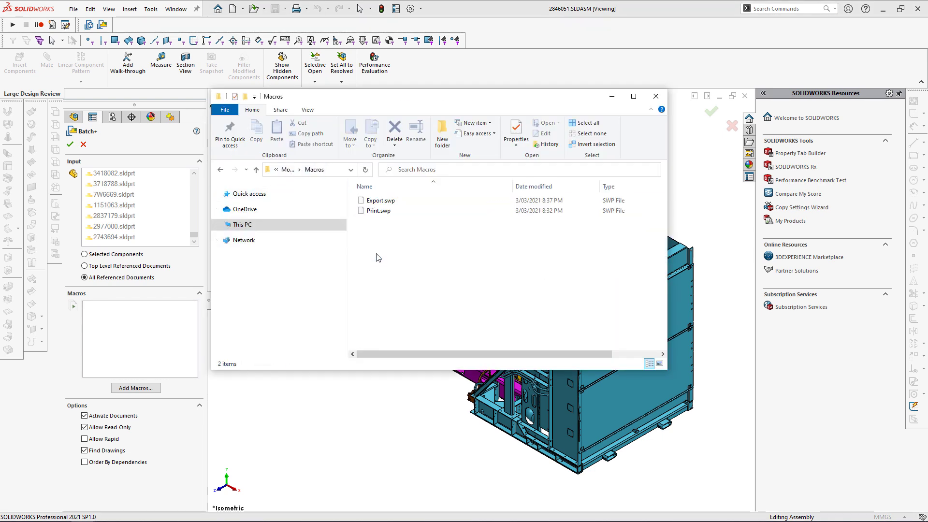
{"action": "left_click_drag", "start_coordinate": [380, 201], "coordinate": [152, 329]}
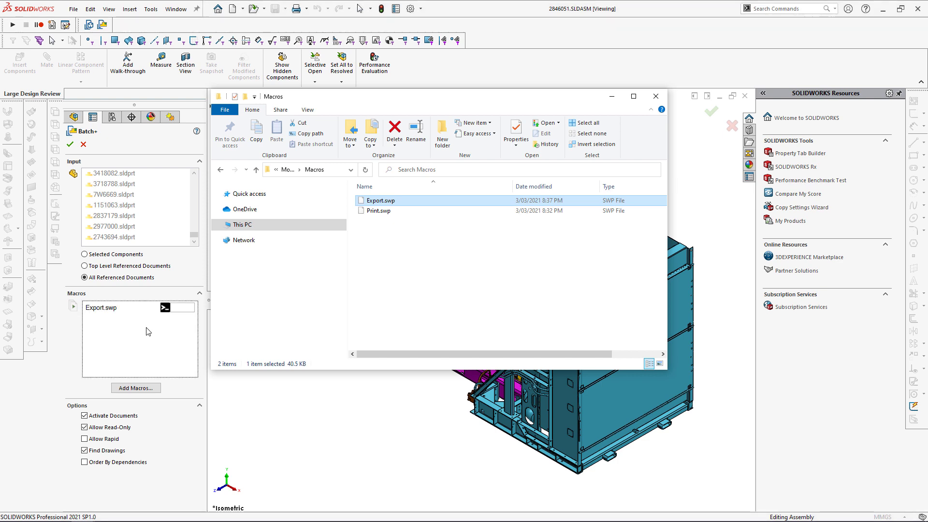
Copy the Output Files folder's path from the Explorer address bar and return to Batch+
{"action": "left_click", "coordinate": [288, 169]}
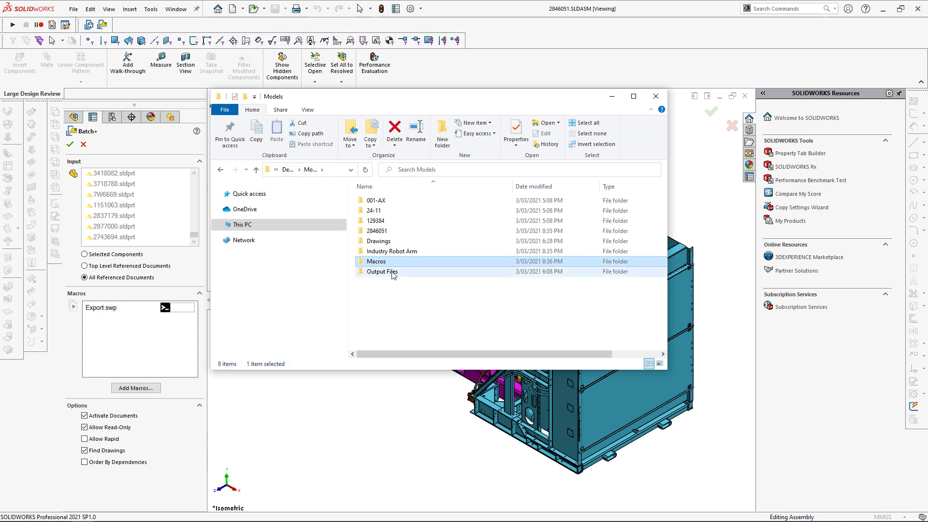
{"action": "double_click", "coordinate": [392, 272]}
{"action": "left_click", "coordinate": [337, 171]}
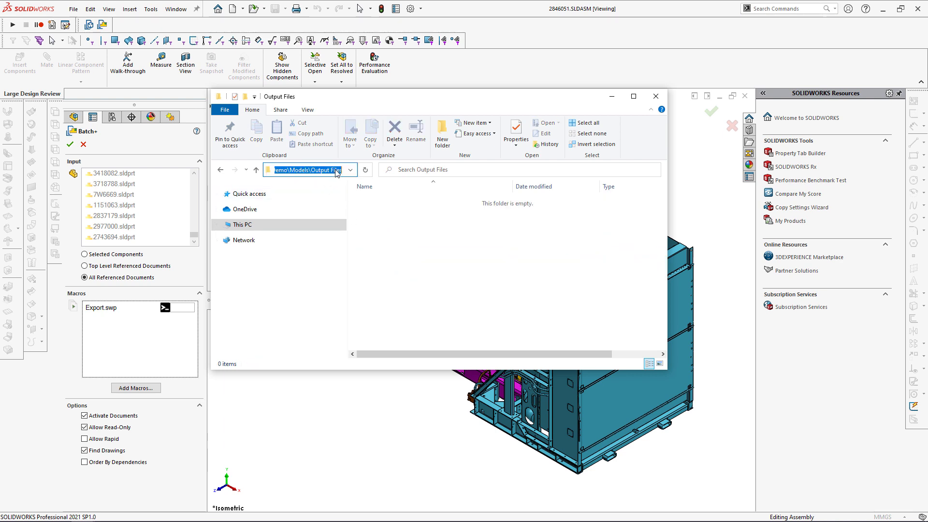
{"action": "right_click", "coordinate": [338, 173]}
{"action": "left_click", "coordinate": [352, 201]}
{"action": "left_click", "coordinate": [188, 331]}
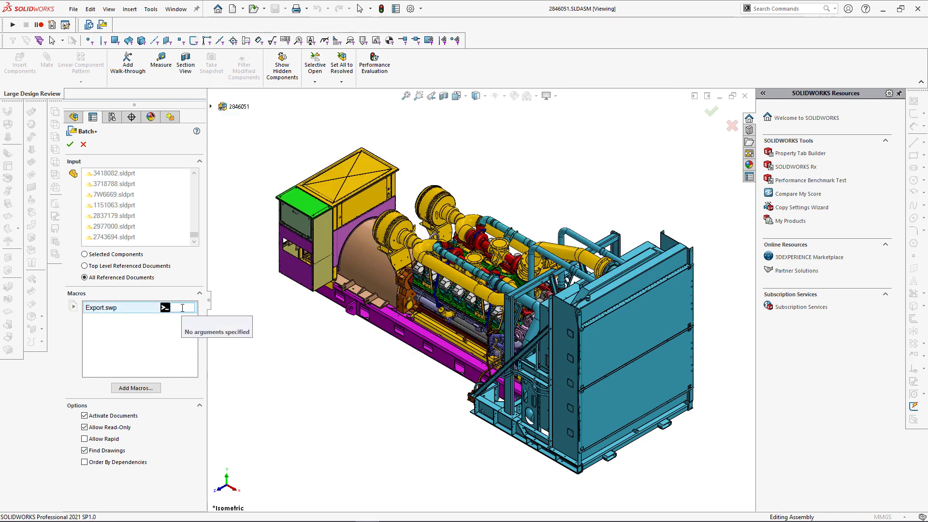
Set Export.swp's argument to the pasted path, wrapped in quotes: "D:\Demo\Models\Output Files"
{"action": "right_click", "coordinate": [182, 308]}
{"action": "left_click", "coordinate": [193, 338]}
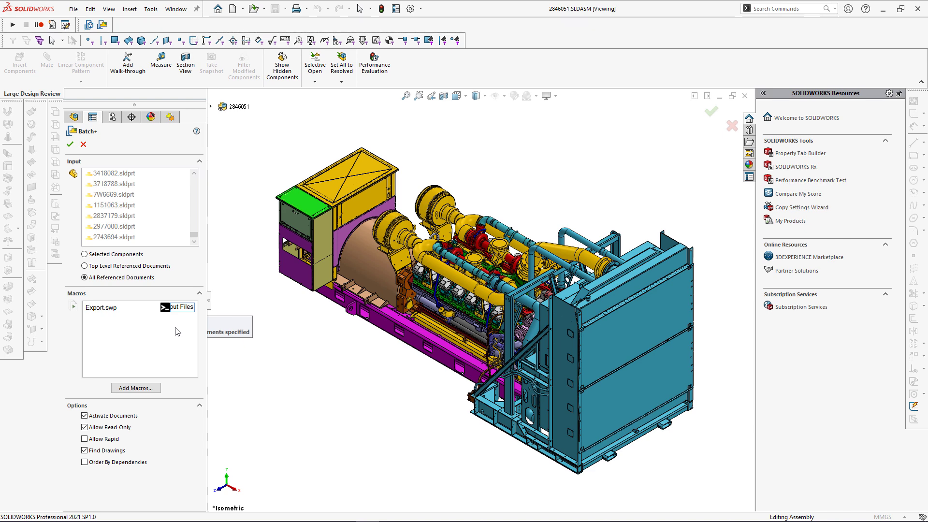
{"action": "left_click", "coordinate": [179, 307]}
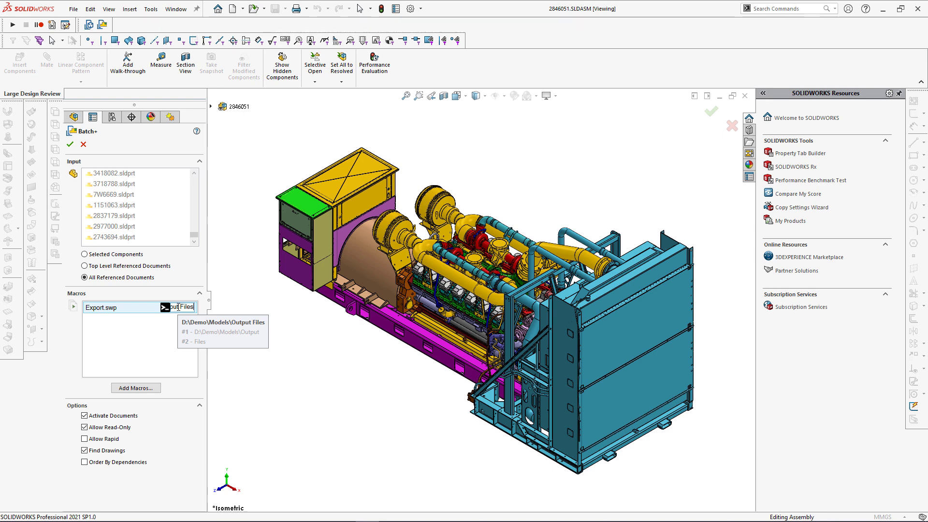
{"action": "type", "text": "\""}
{"action": "key", "text": "Home"}
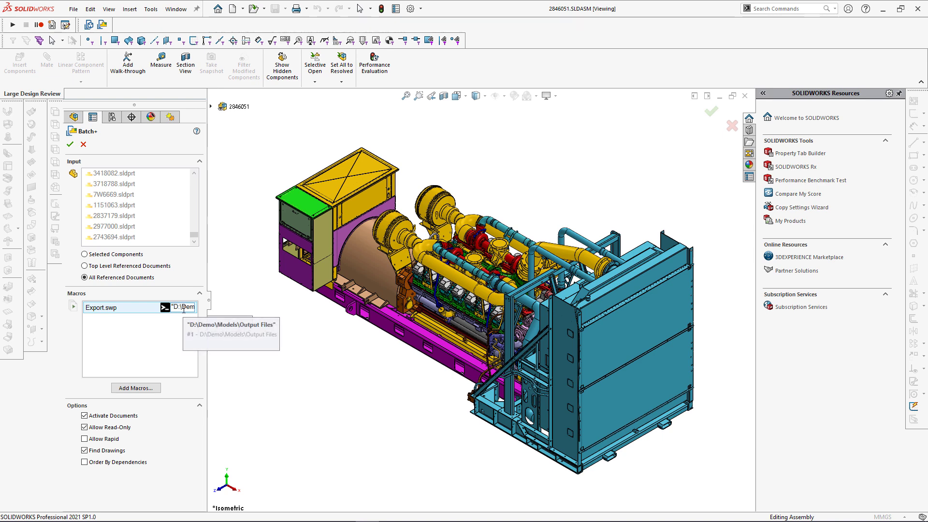
{"action": "left_click", "coordinate": [106, 351]}
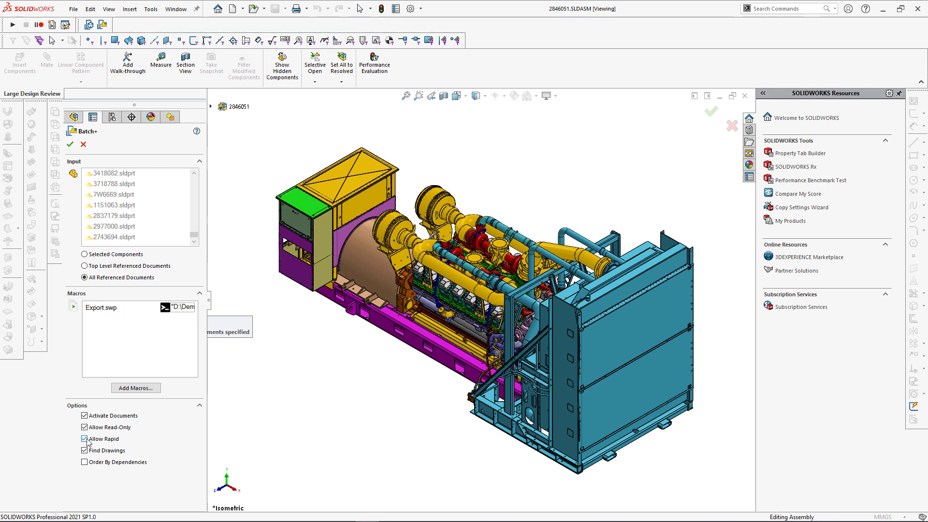
Add D:\Demo\Models\Drawings as a search folder and untick all part and assembly documents
{"action": "left_click", "coordinate": [70, 144]}
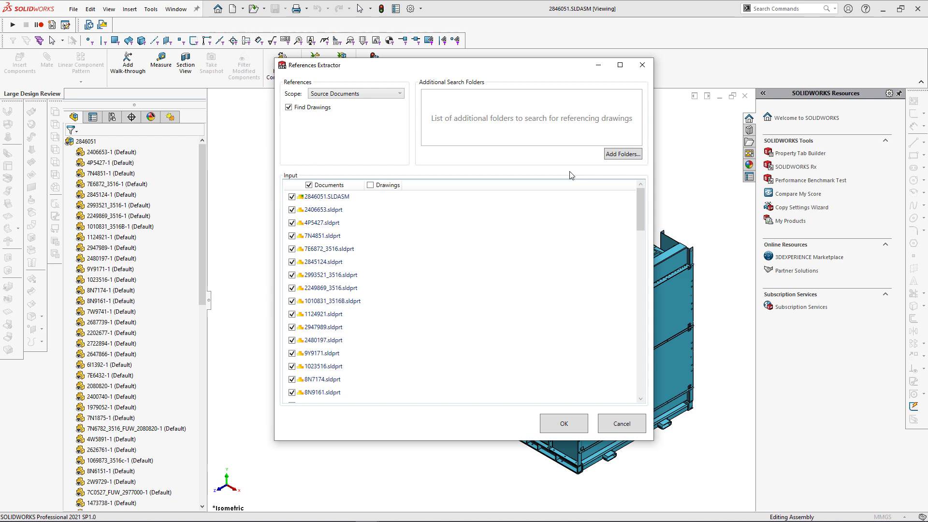
{"action": "left_click", "coordinate": [616, 155]}
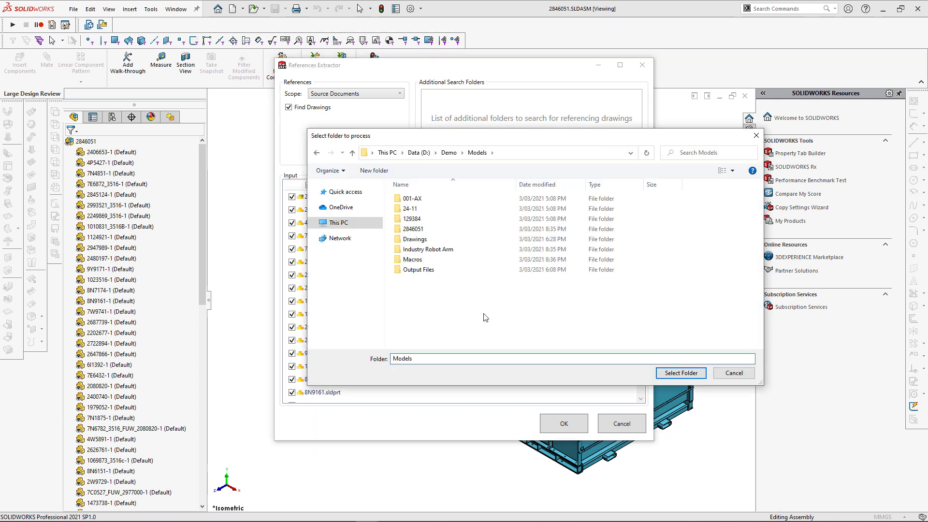
{"action": "left_click", "coordinate": [406, 242]}
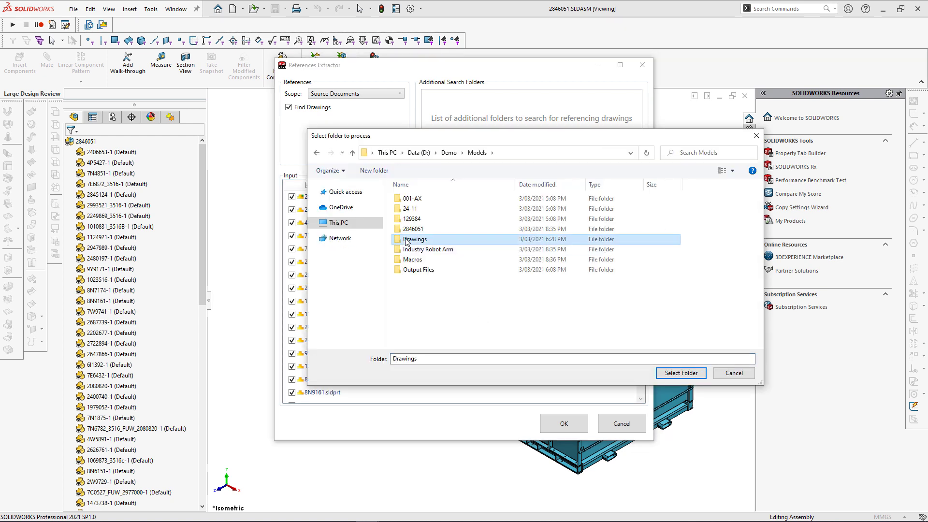
{"action": "left_click", "coordinate": [679, 373]}
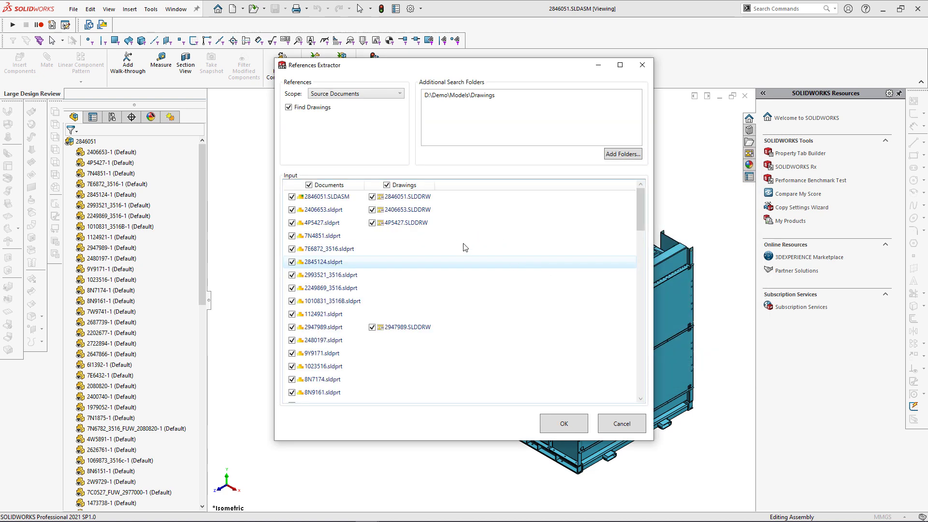
{"action": "scroll", "coordinate": [450, 249], "scroll_direction": "down", "scroll_amount": 6}
{"action": "scroll", "coordinate": [438, 251], "scroll_direction": "down", "scroll_amount": 10}
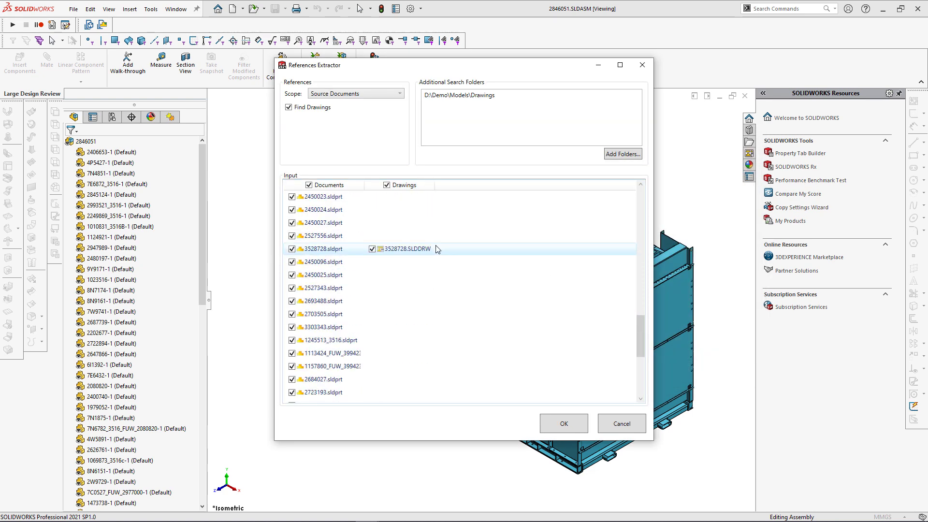
{"action": "left_click", "coordinate": [319, 188]}
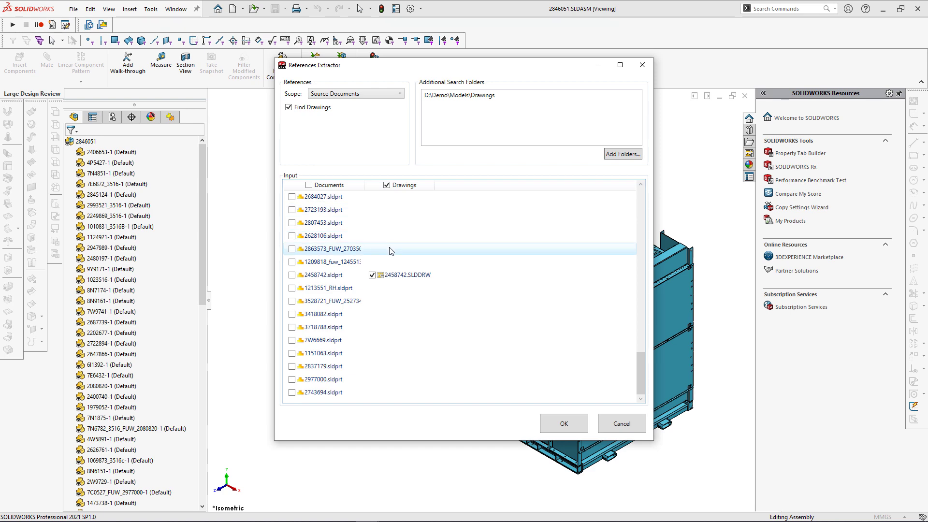
Run the export of the 7 generator drawings, check the Status and Log results, and close them
{"action": "left_click", "coordinate": [552, 426]}
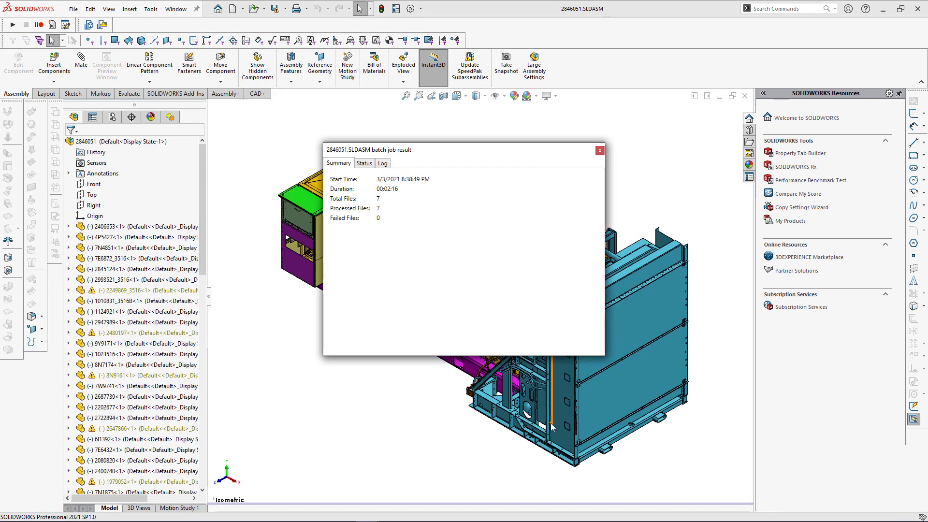
{"action": "left_click", "coordinate": [365, 163]}
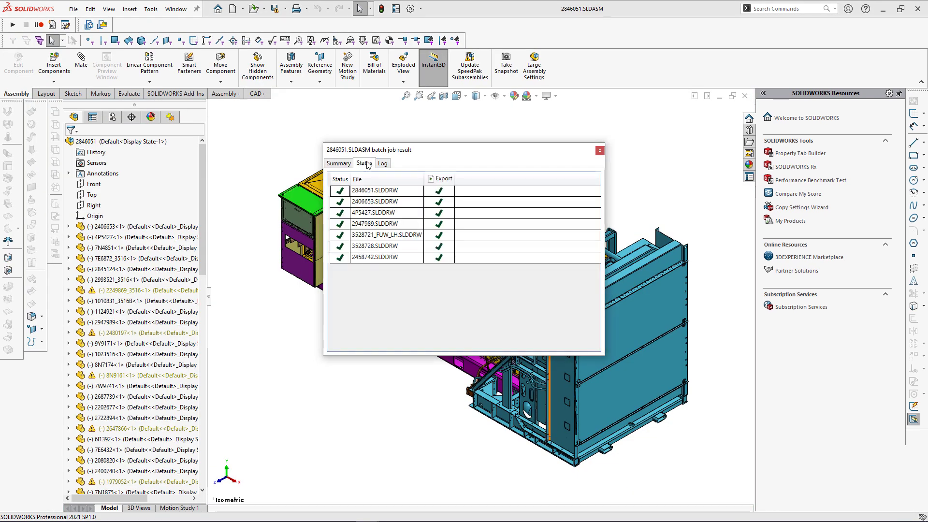
{"action": "left_click", "coordinate": [383, 164]}
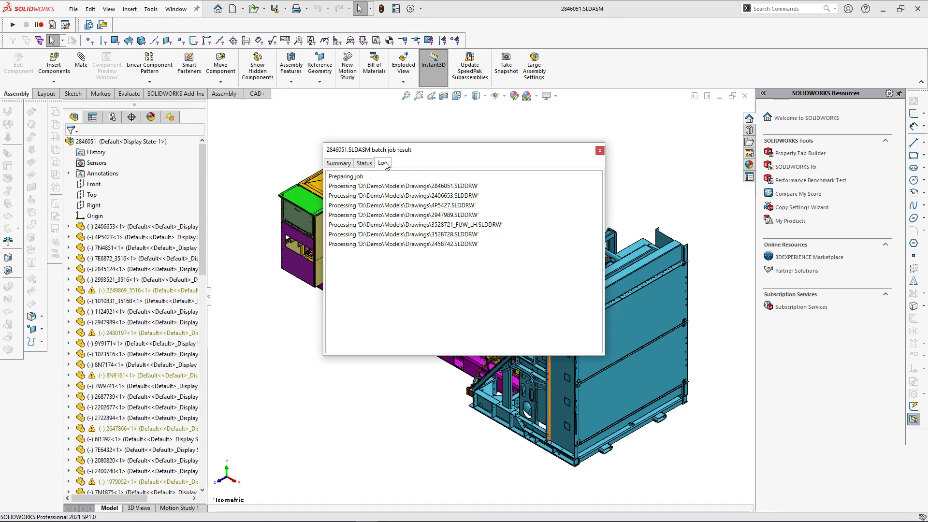
{"action": "left_click", "coordinate": [600, 151]}
Open the PDFs output folder and view 2846051.pdf in Acrobat Reader, then close it
{"action": "double_click", "coordinate": [377, 211]}
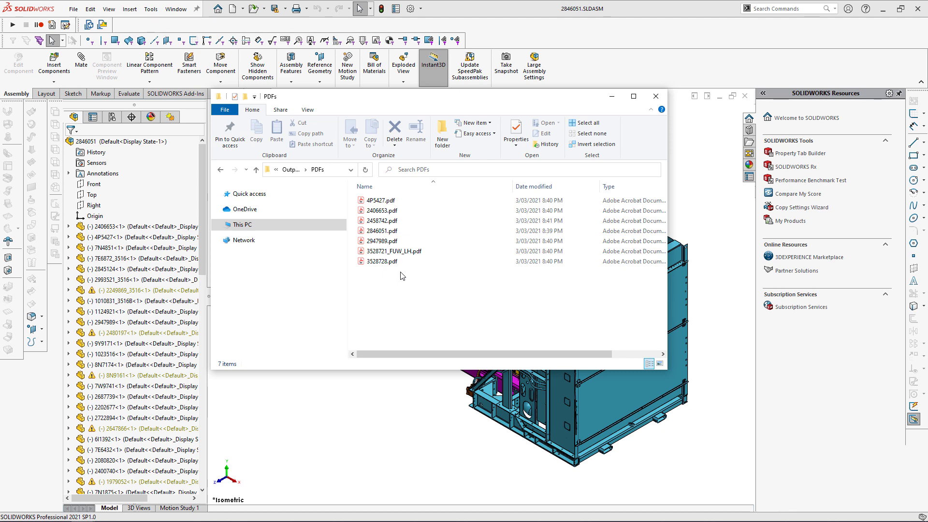
{"action": "left_click", "coordinate": [390, 231]}
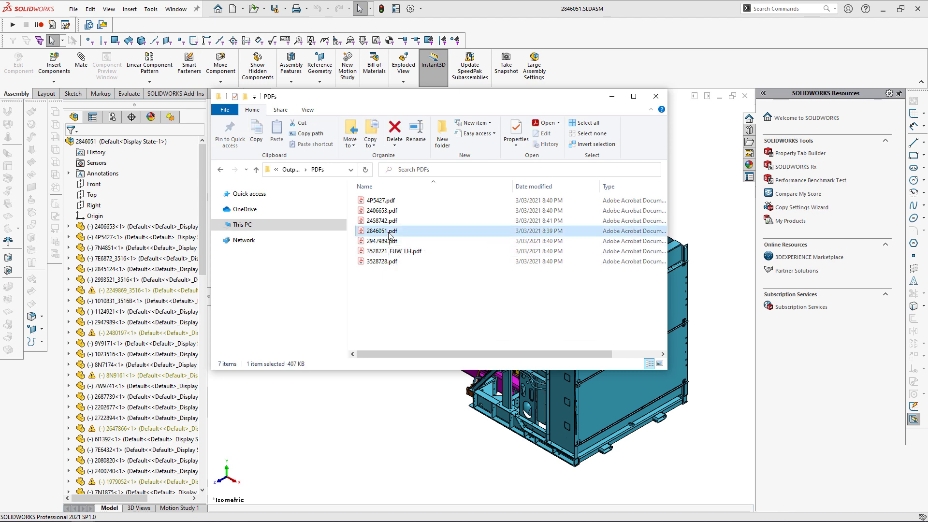
{"action": "double_click", "coordinate": [388, 233]}
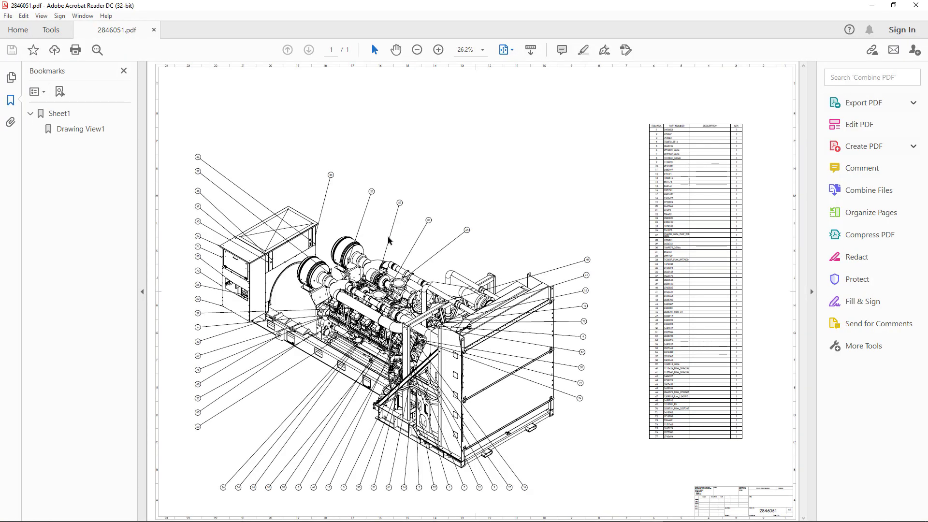
{"action": "left_click", "coordinate": [916, 5]}
Go back to Output Files and open the DWGs folder holding the 7 exported drawings
{"action": "left_click", "coordinate": [290, 169]}
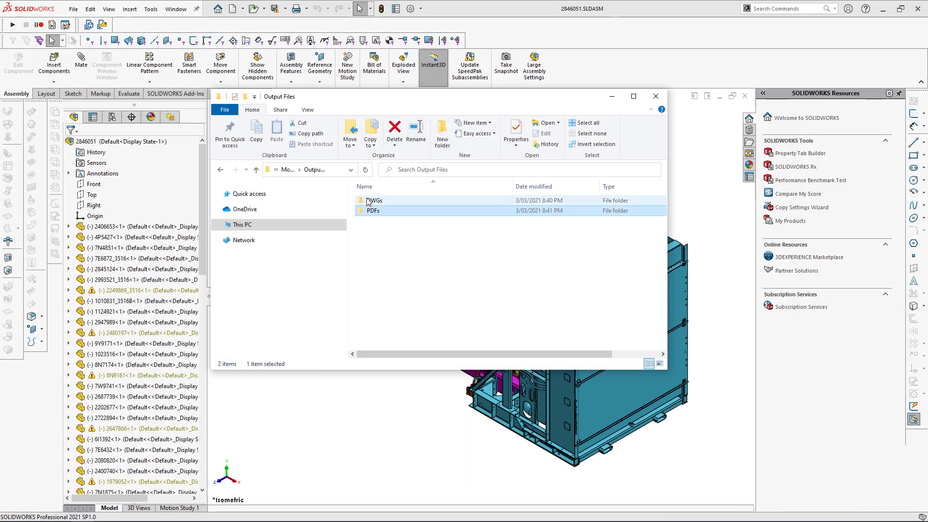
{"action": "left_click", "coordinate": [369, 202]}
{"action": "double_click", "coordinate": [368, 202]}
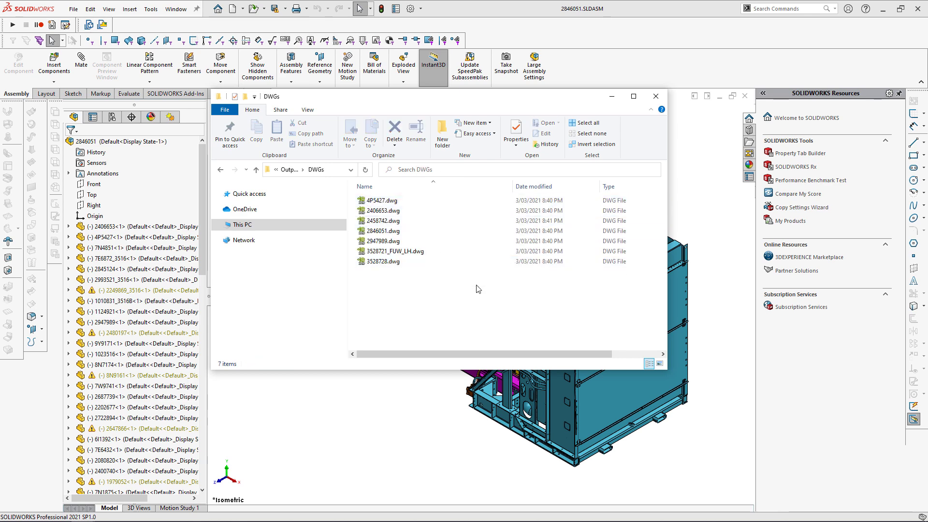